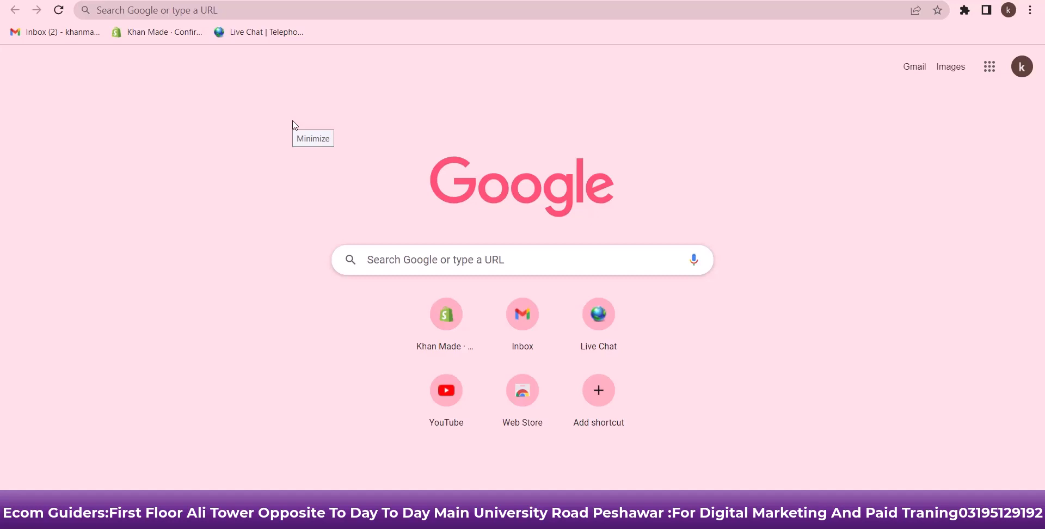
Search Google for 'ecomdy media' and open Ecomdy Media's 'Create an account' page
left_click(207, 12)
type("ecomdey")
left_click(168, 62)
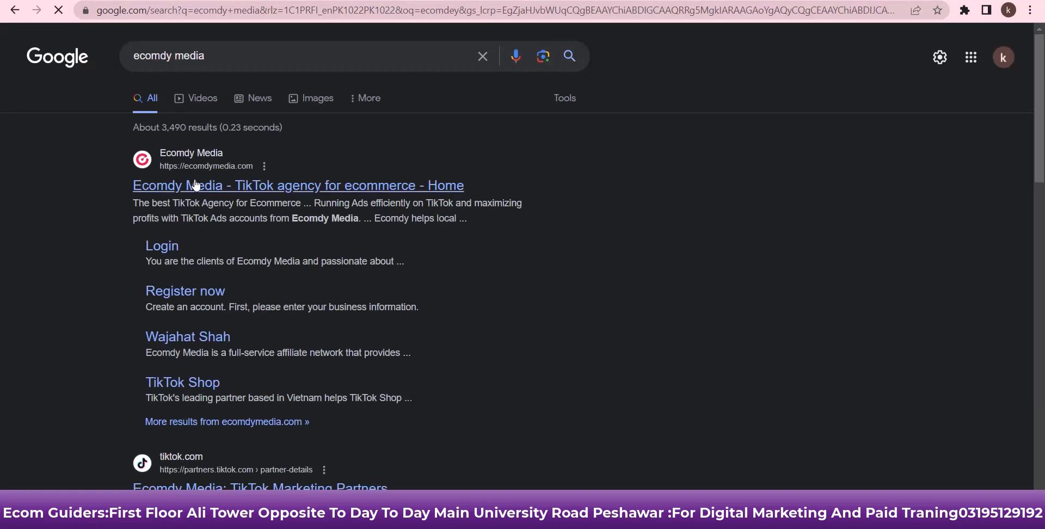
left_click(196, 185)
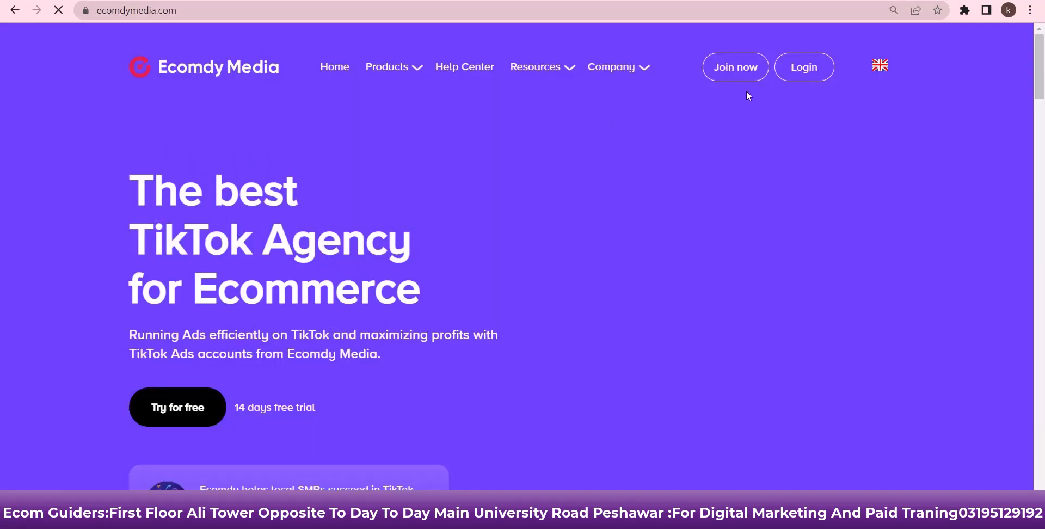
left_click(739, 69)
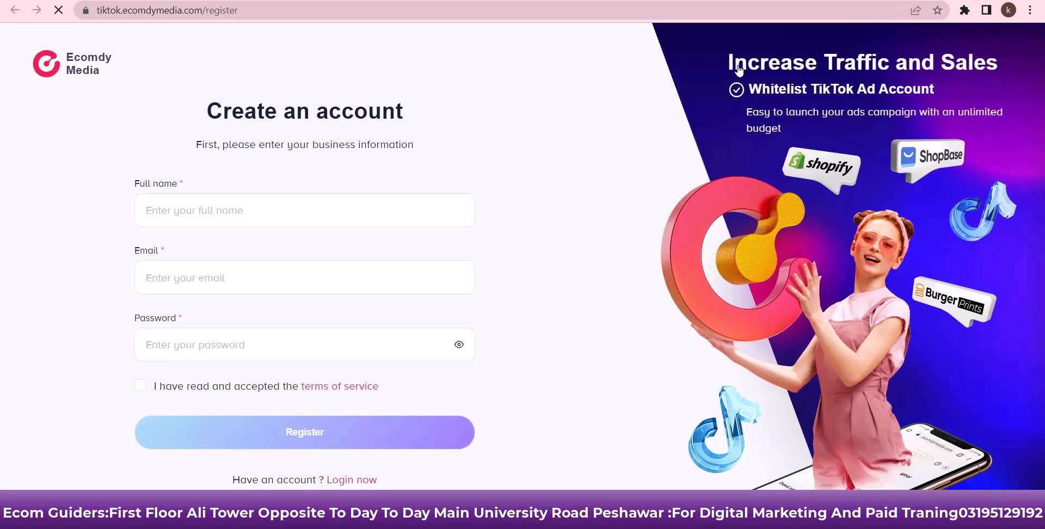
Register with a full name, an e-mail, Chrome's suggested strong password, and accepted terms
left_click(432, 214)
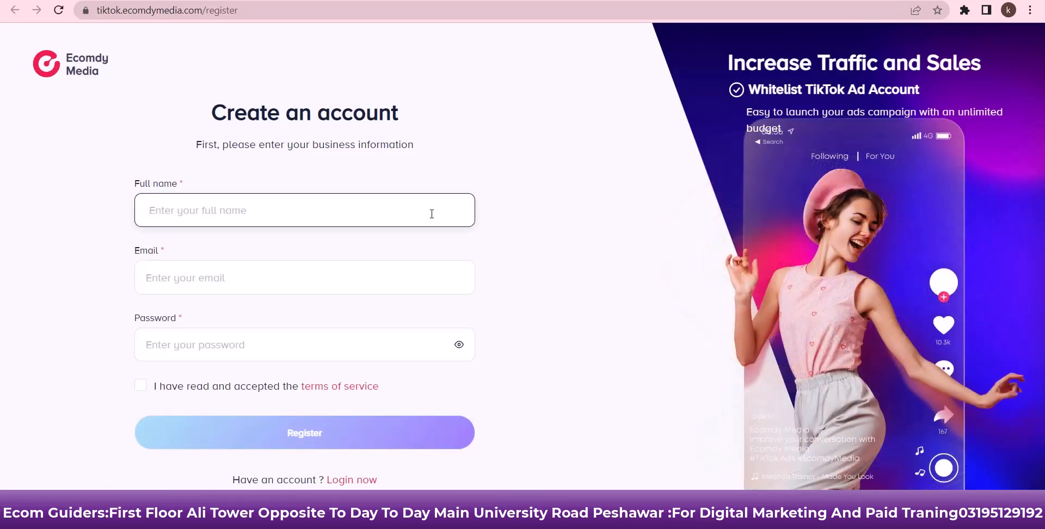
left_click(378, 271)
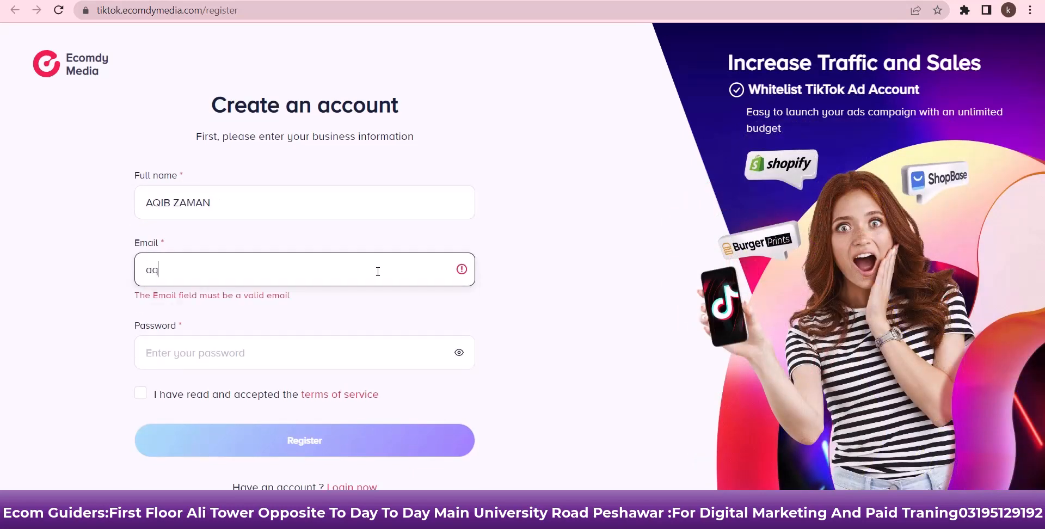
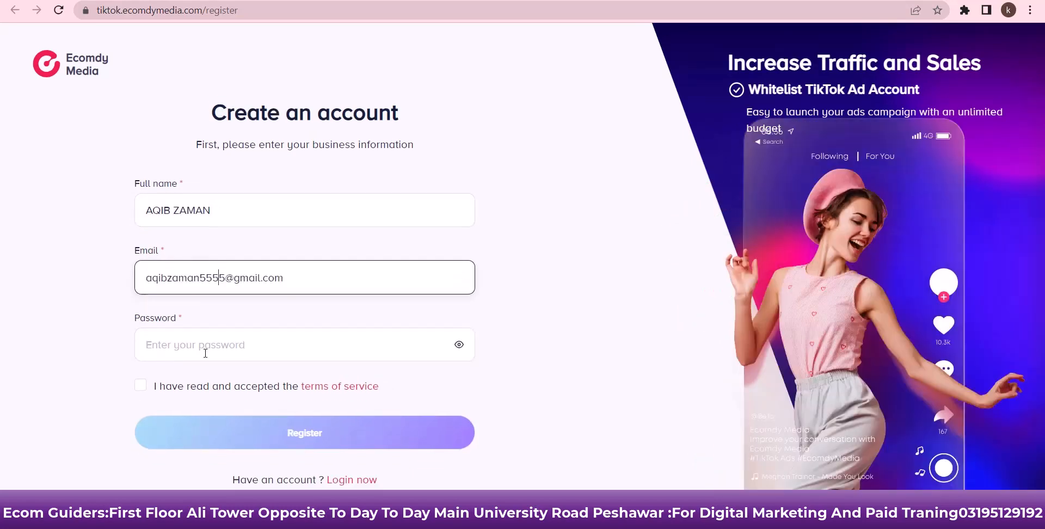
left_click(206, 353)
left_click(465, 390)
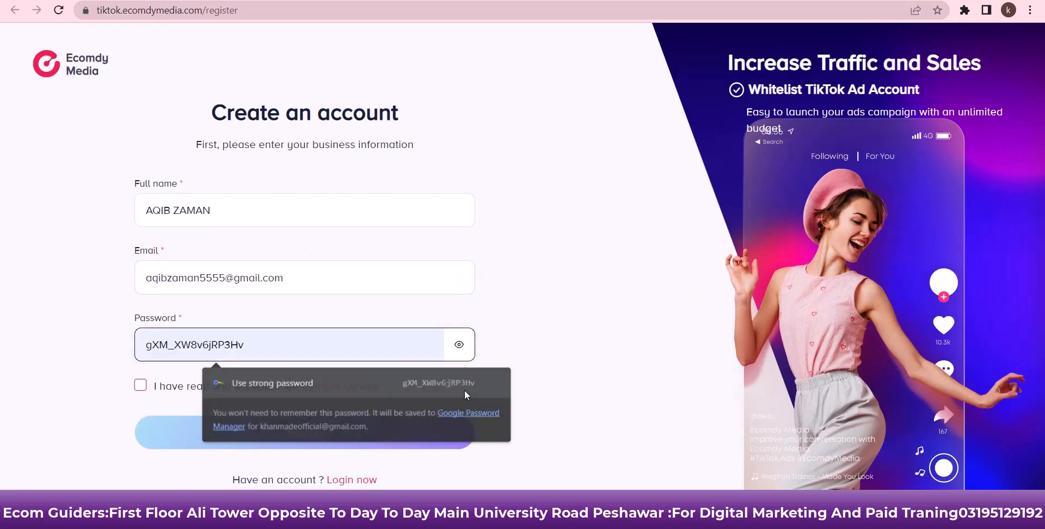
left_click(142, 385)
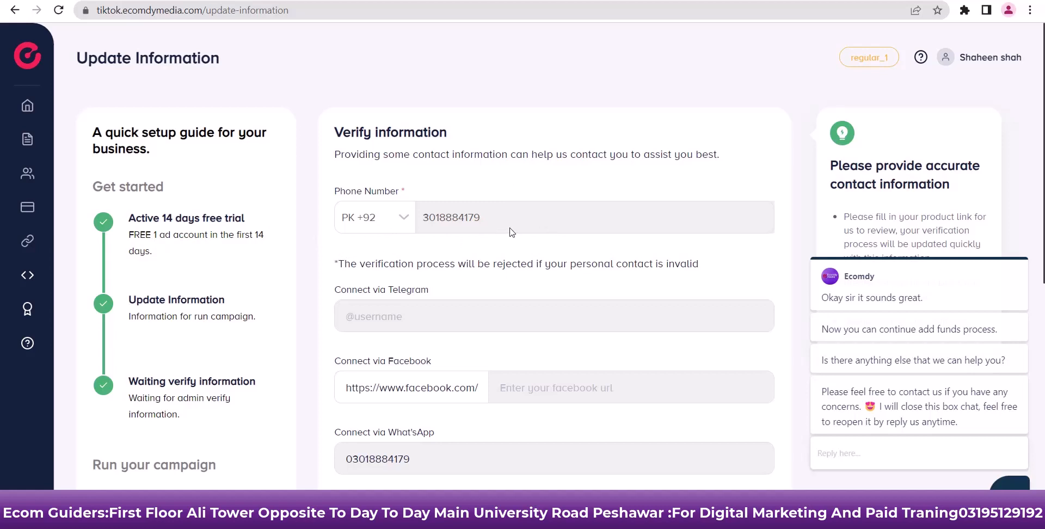
scroll(504, 214, "down", 3)
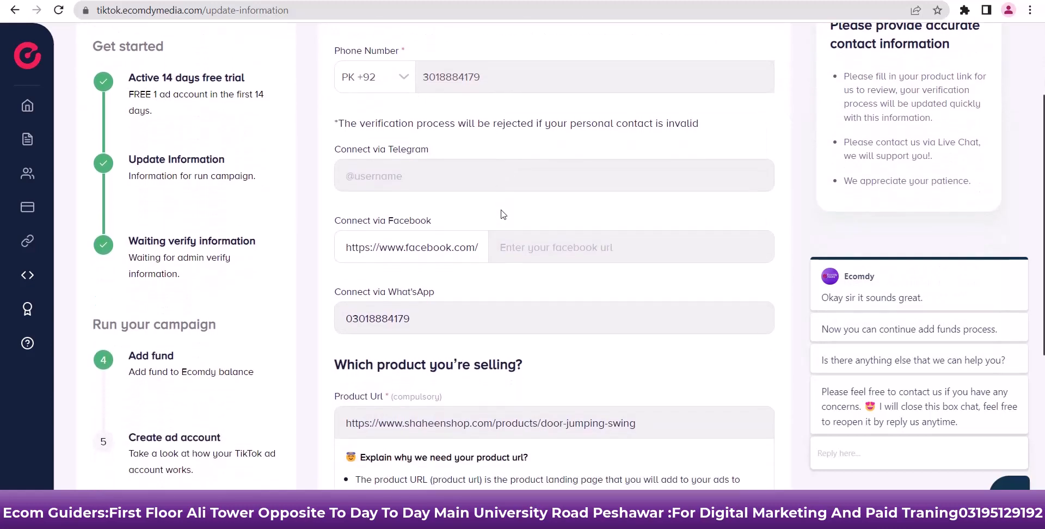
scroll(510, 159, "up", 1)
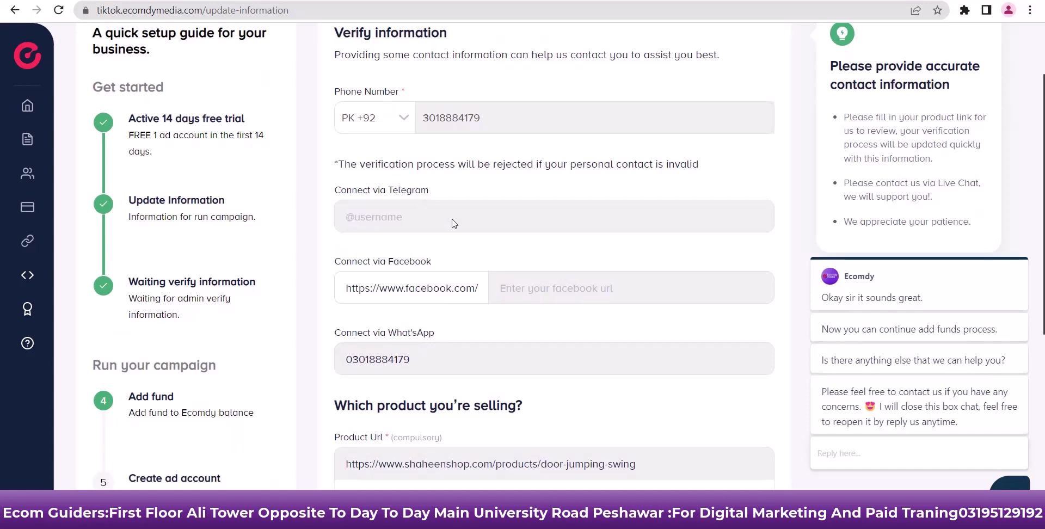
scroll(454, 224, "down", 1)
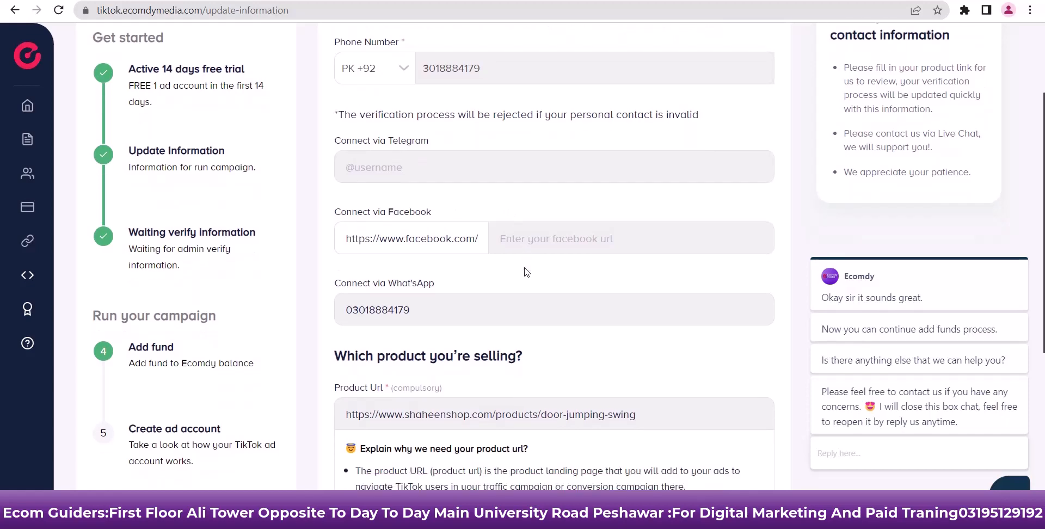
scroll(525, 272, "down", 1)
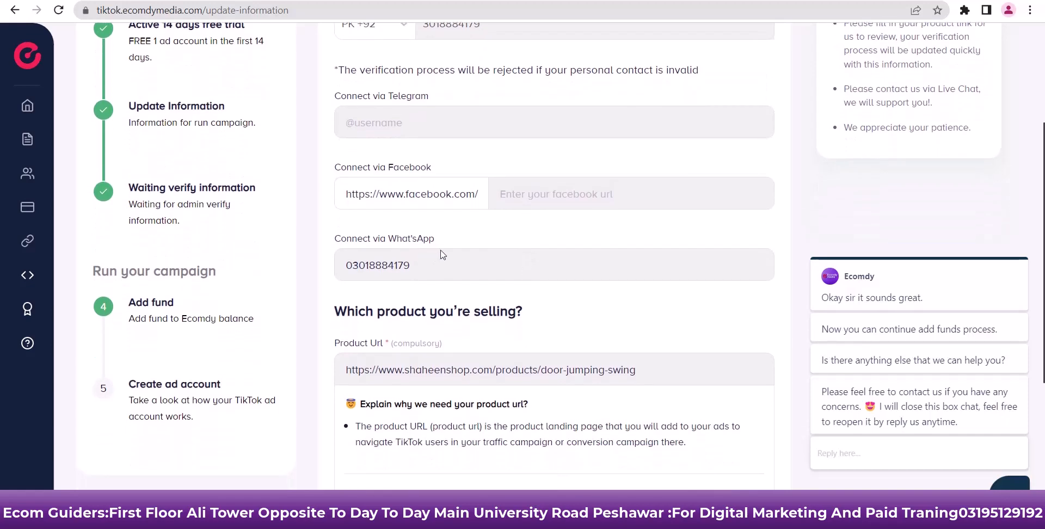
scroll(443, 254, "down", 1)
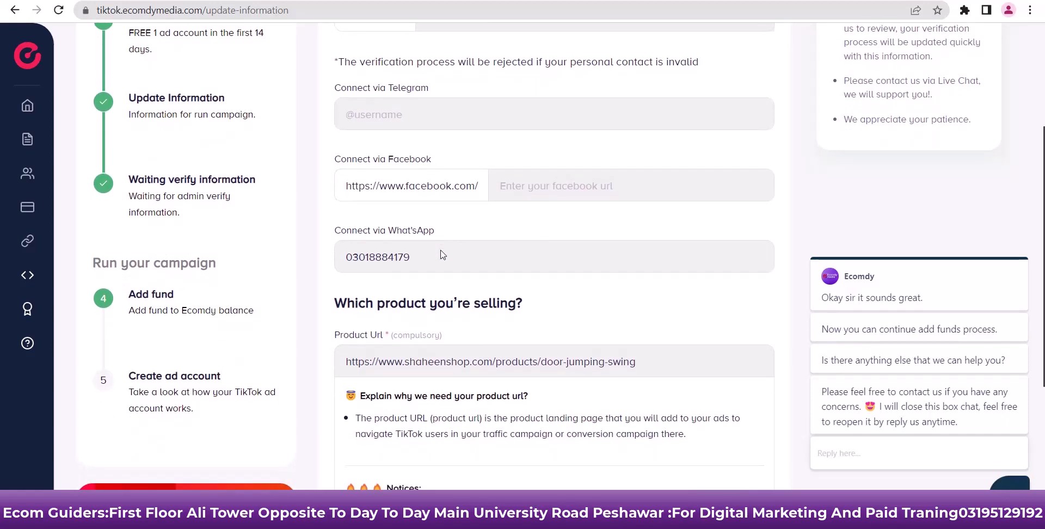
scroll(463, 261, "up", 1)
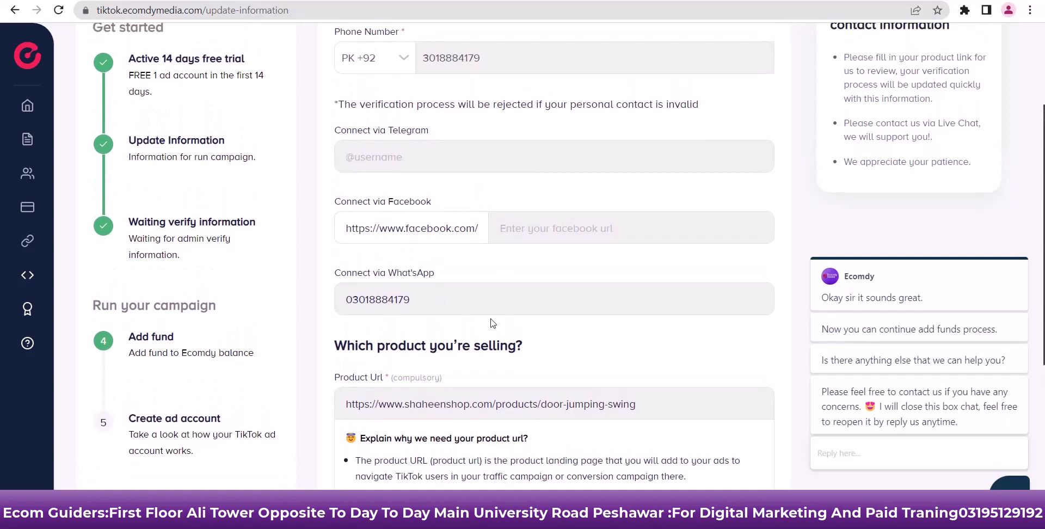
scroll(513, 234, "down", 2)
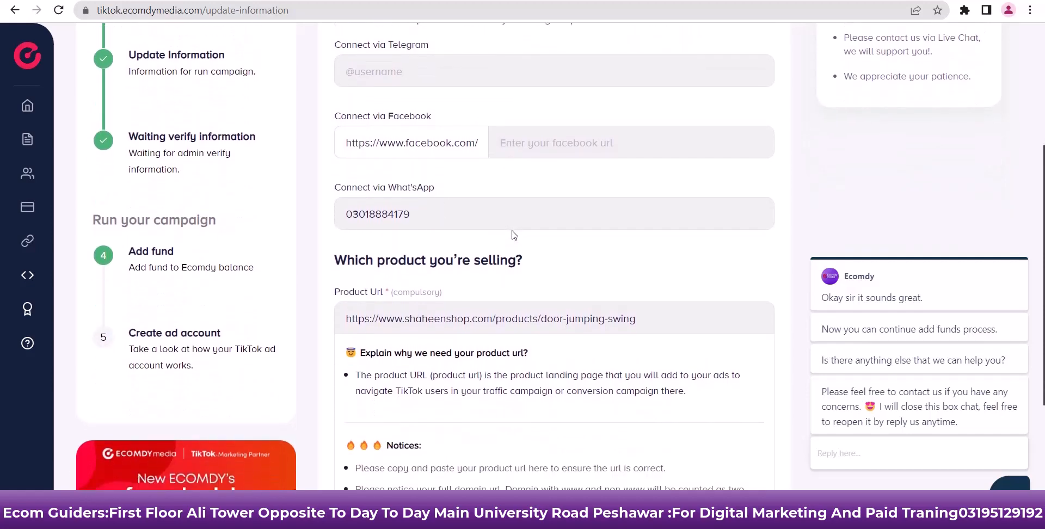
scroll(513, 234, "down", 2)
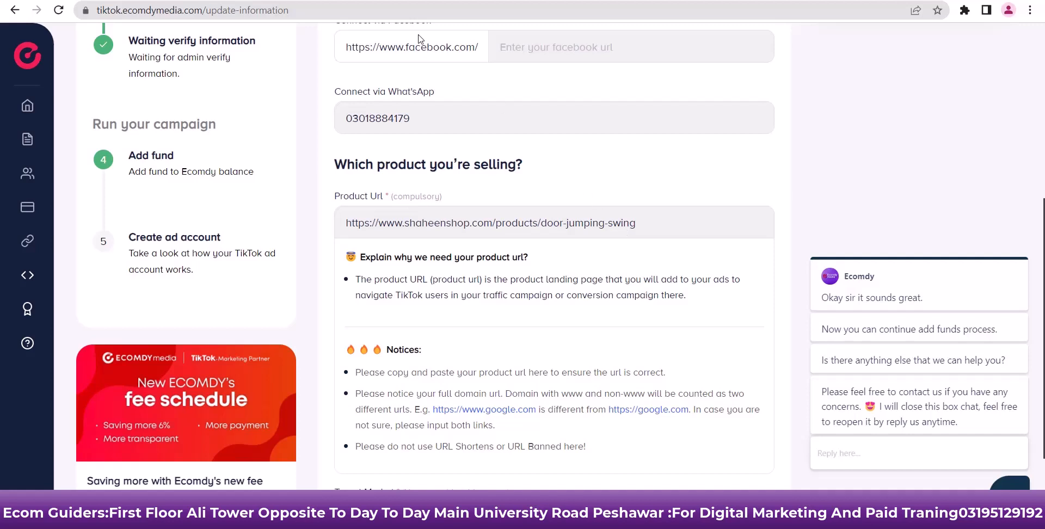
Submit the completed Update Information form, with Pakistan as target market, for verification
left_click(135, 3)
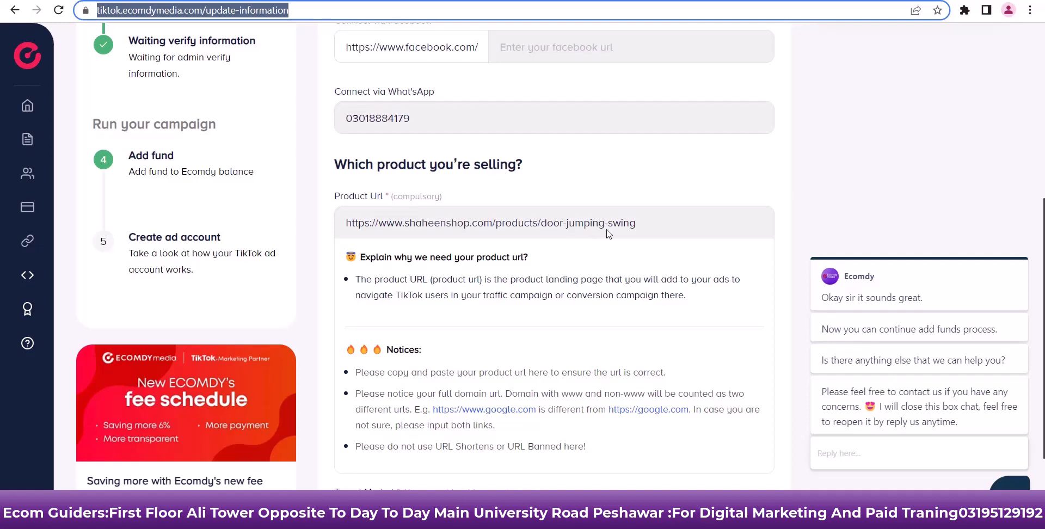
scroll(645, 257, "down", 3)
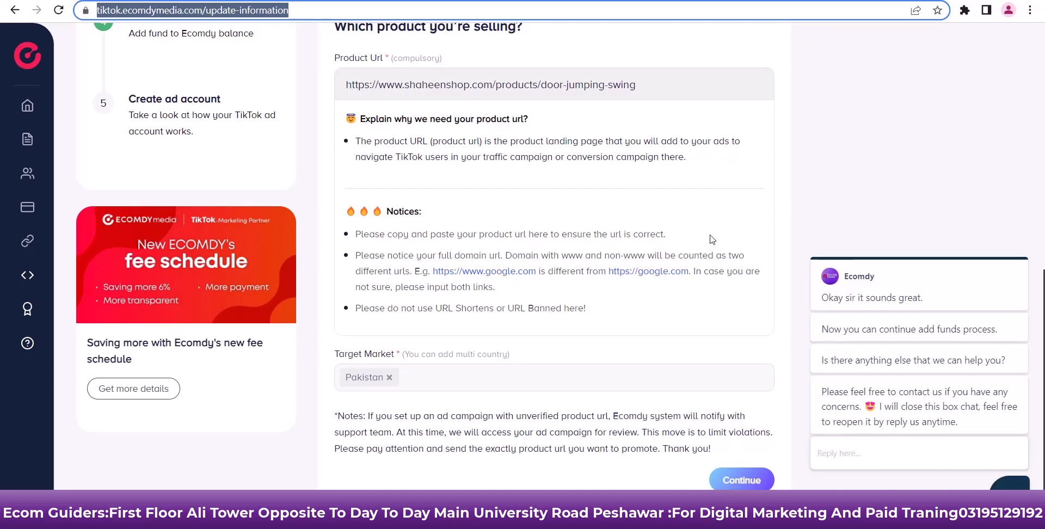
left_click(743, 481)
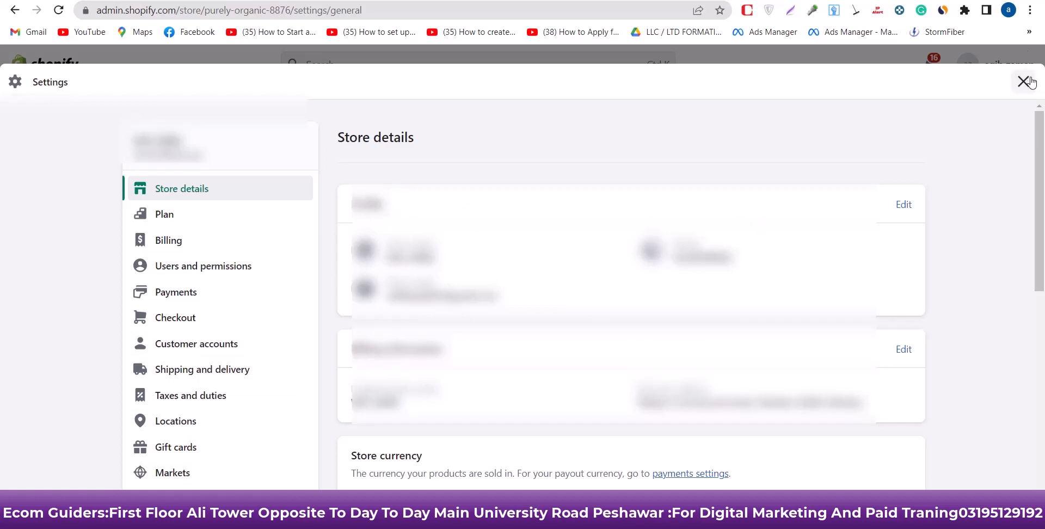
mouse_move(764, 525)
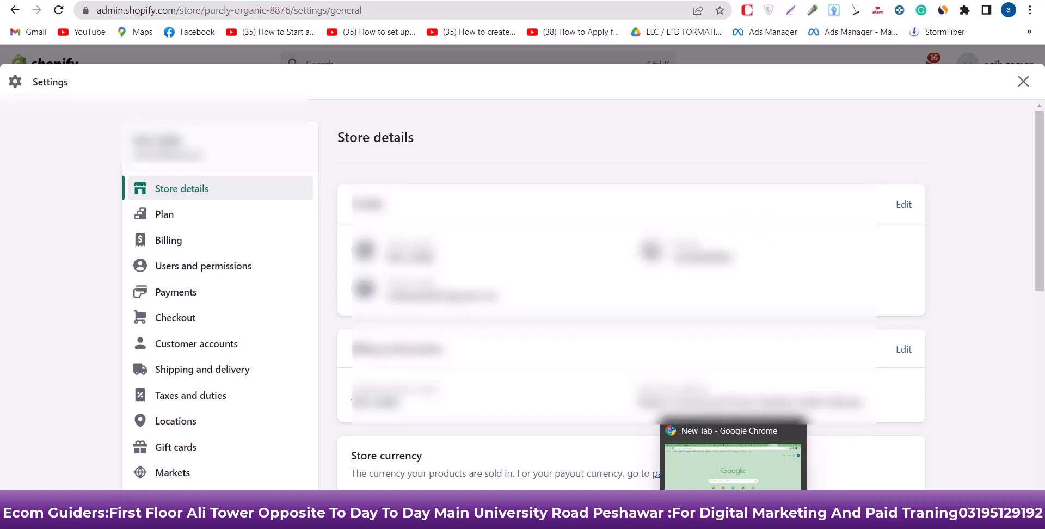
scroll(315, 357, "down", 1)
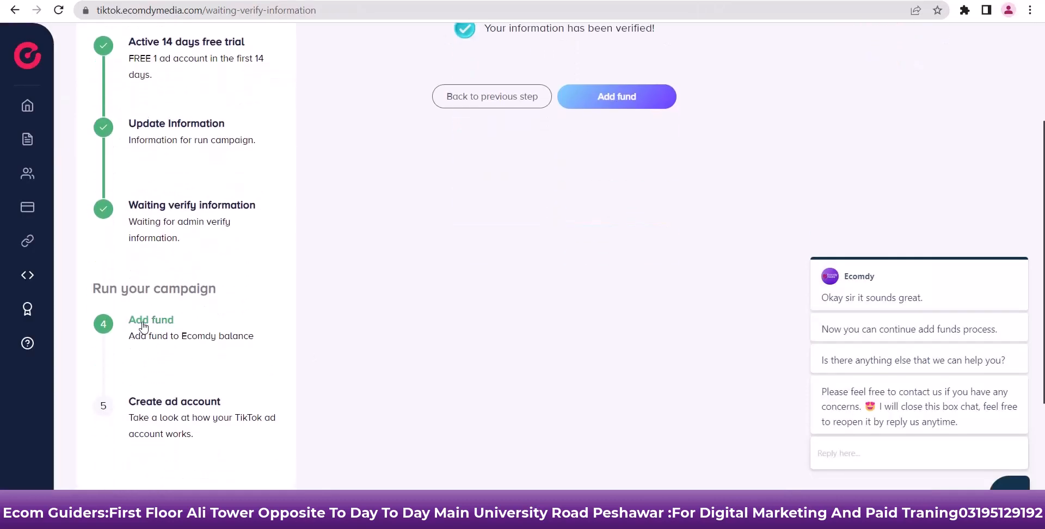
Open the Add fund page and switch to Credit Card, showing the verified Visa card
left_click(143, 325)
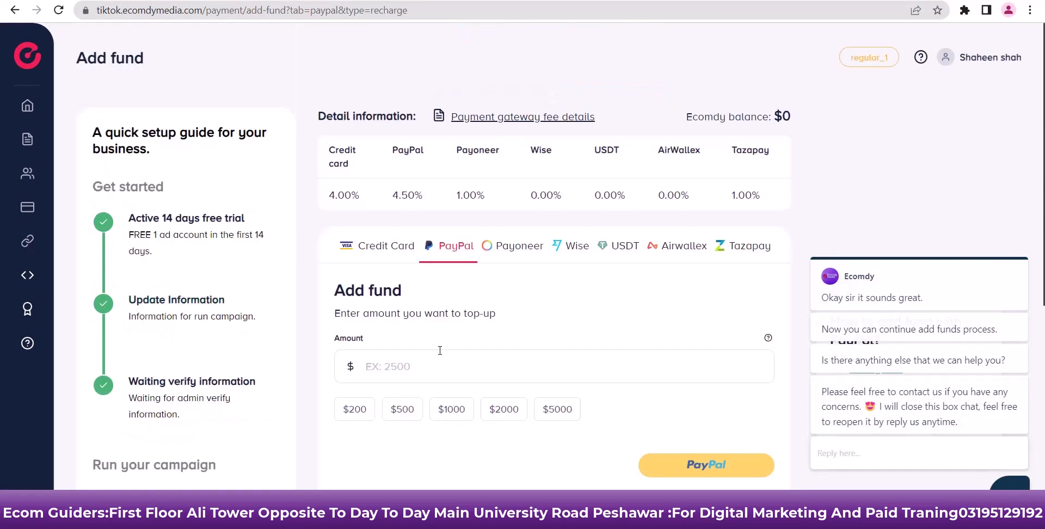
scroll(423, 314, "down", 1)
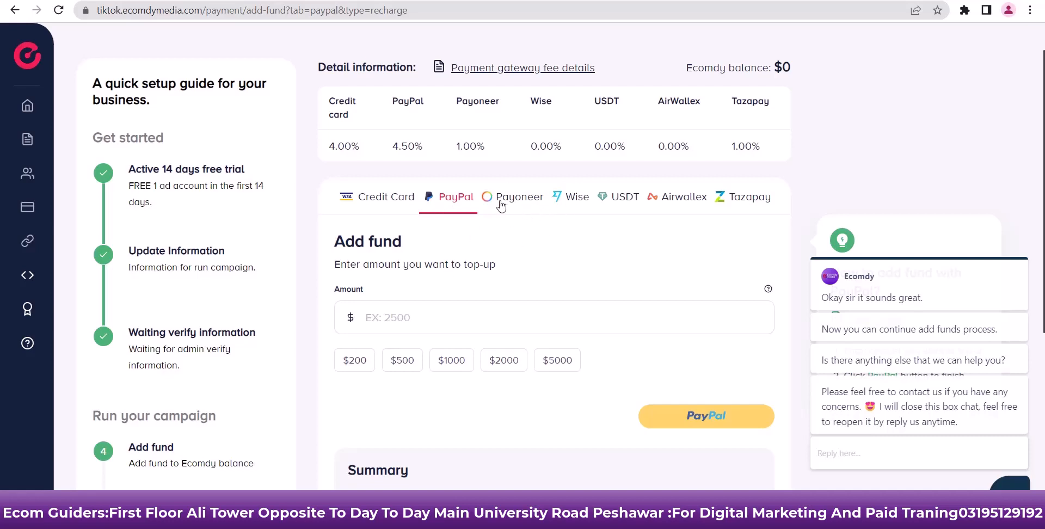
left_click(409, 203)
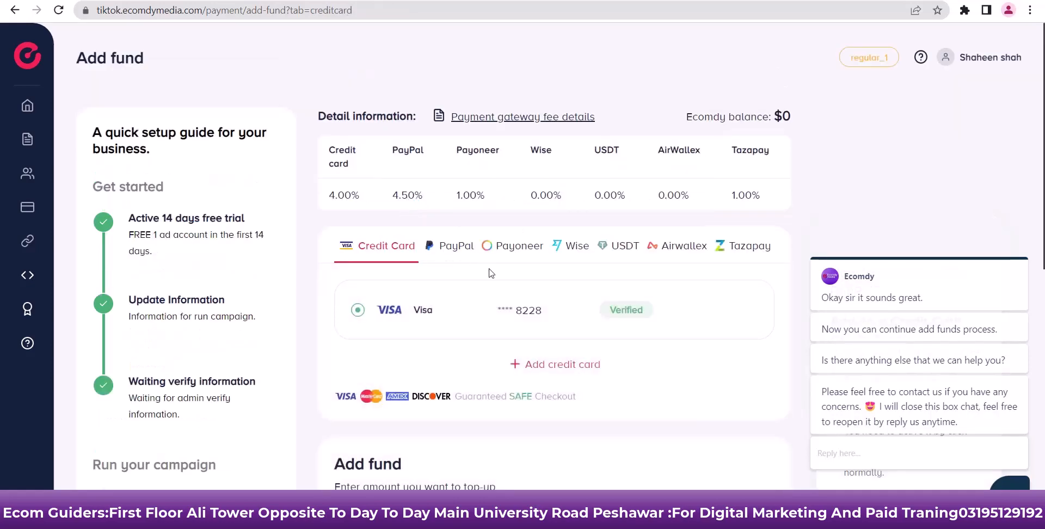
scroll(491, 273, "down", 2)
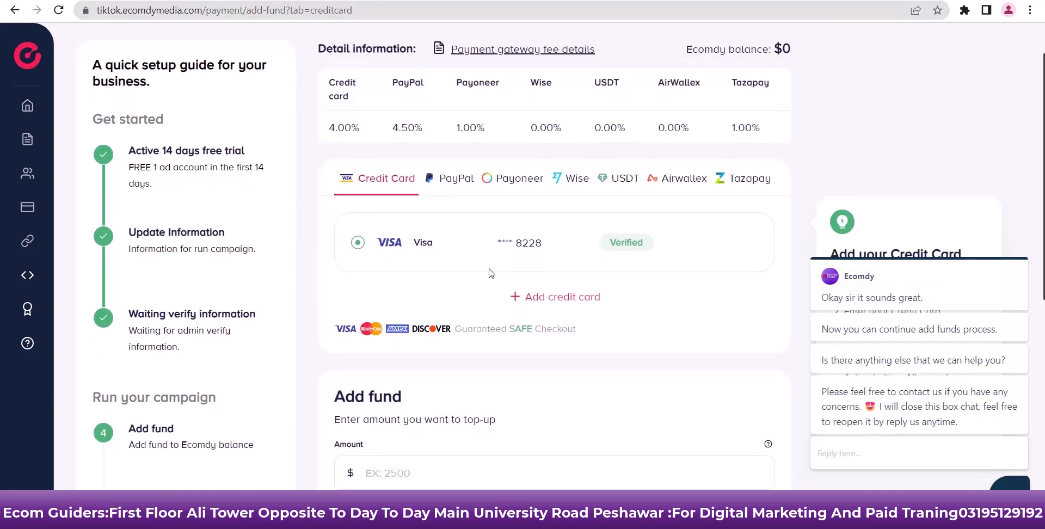
scroll(491, 274, "up", 2)
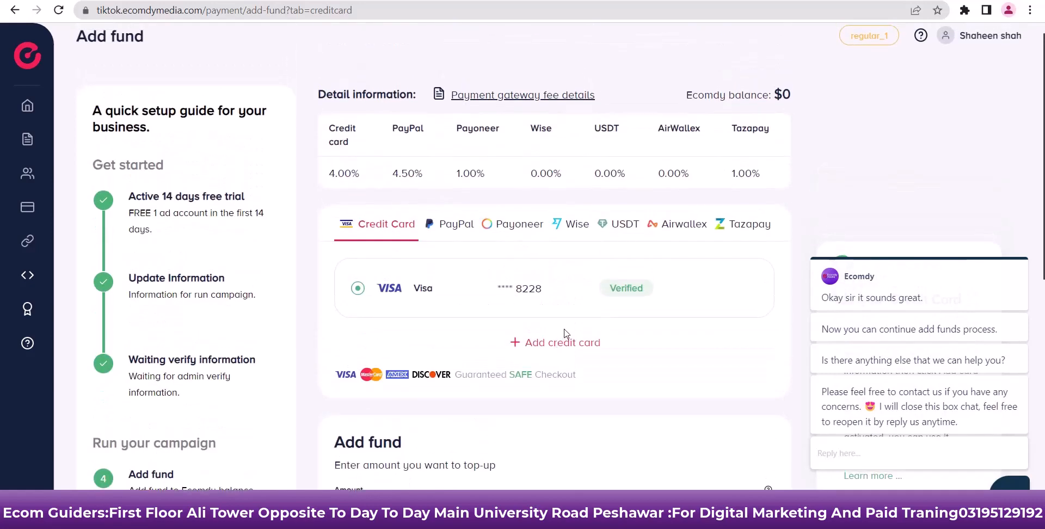
scroll(567, 333, "up", 1)
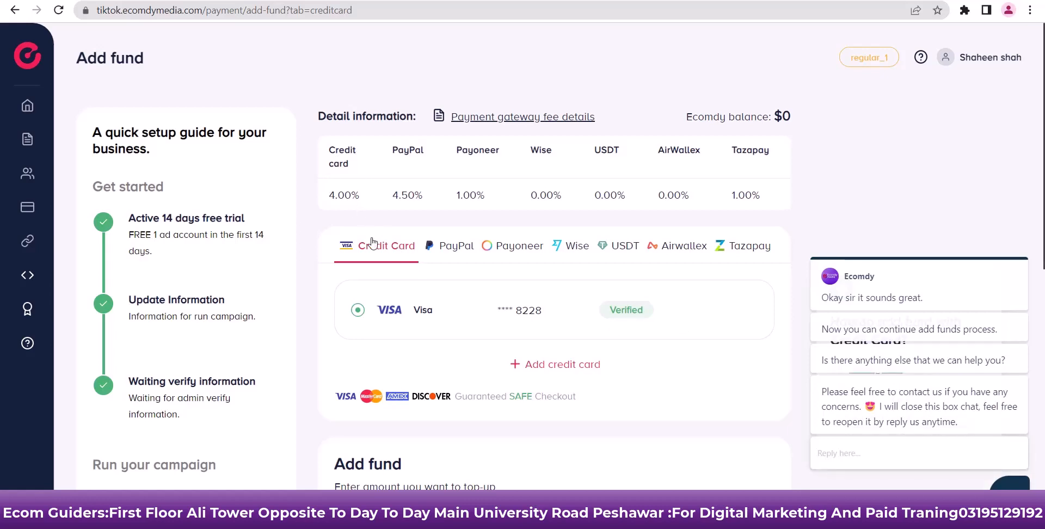
scroll(444, 306, "down", 2)
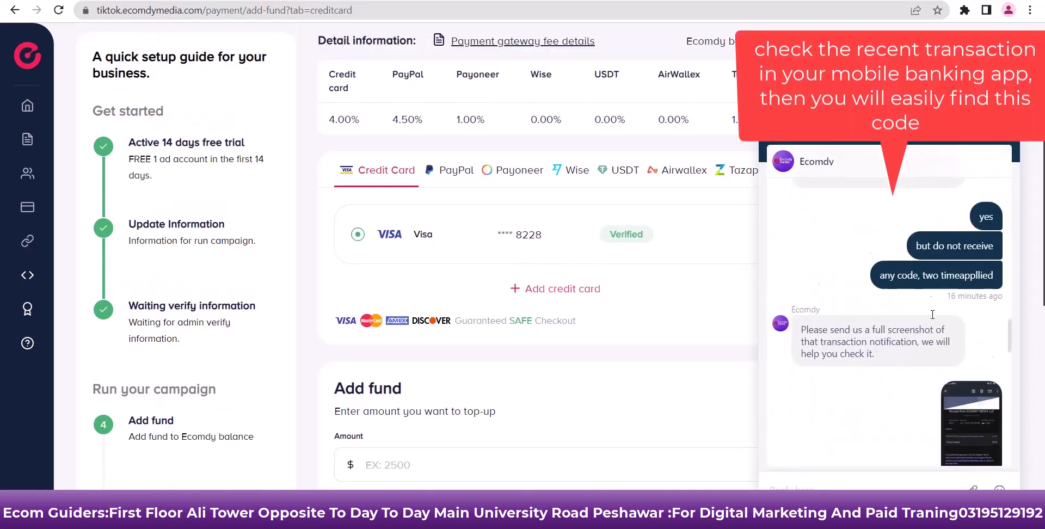
scroll(933, 315, "up", 5)
scroll(932, 315, "up", 1)
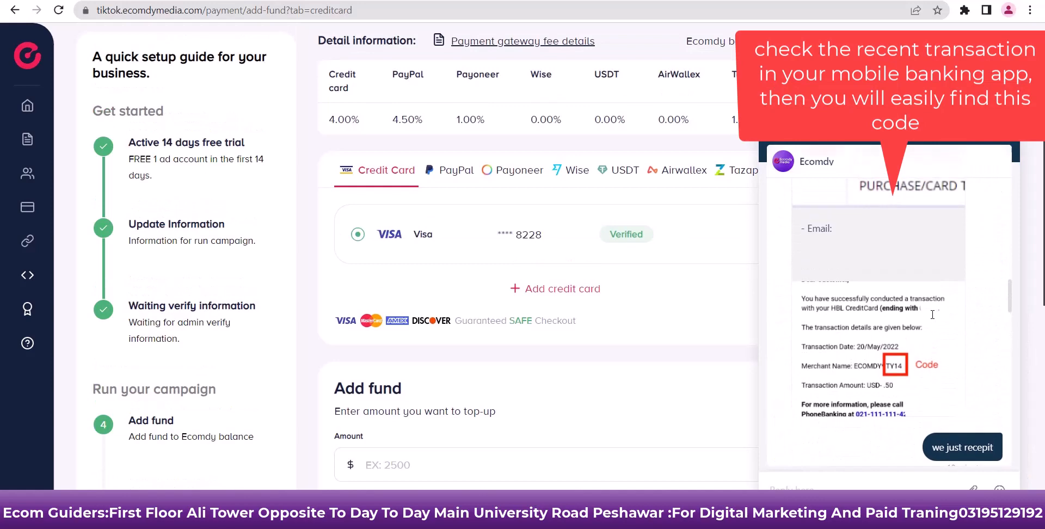
left_click(877, 365)
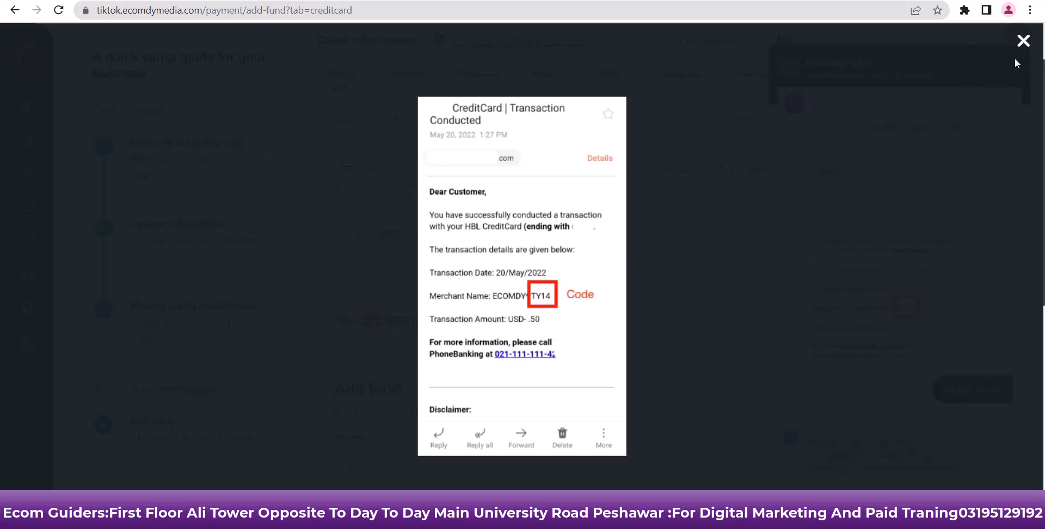
left_click(1024, 41)
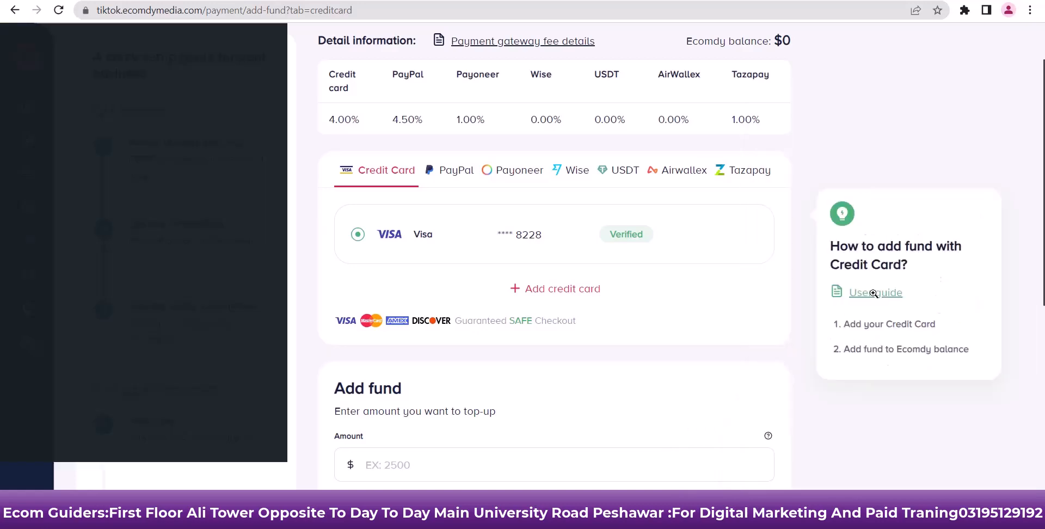
left_click(874, 294)
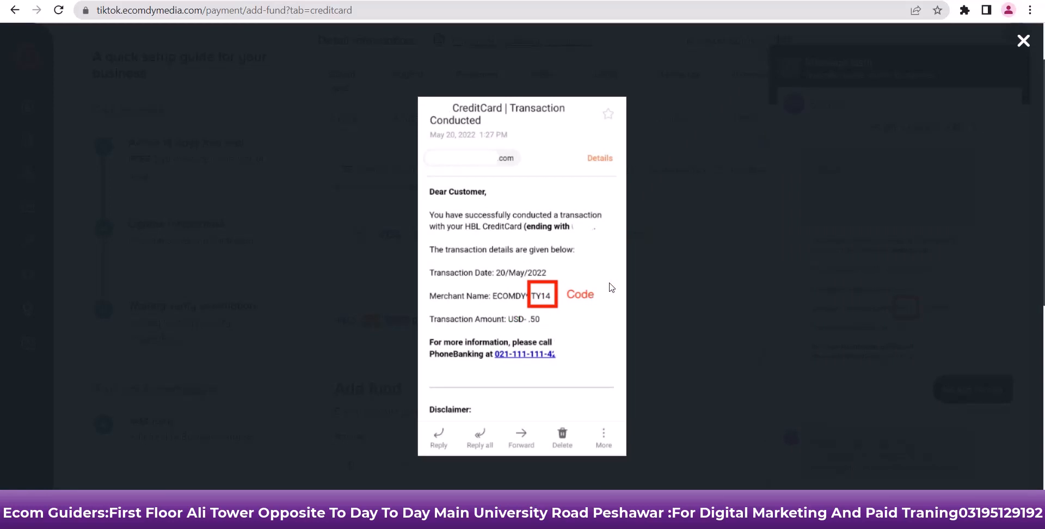
left_click(1023, 41)
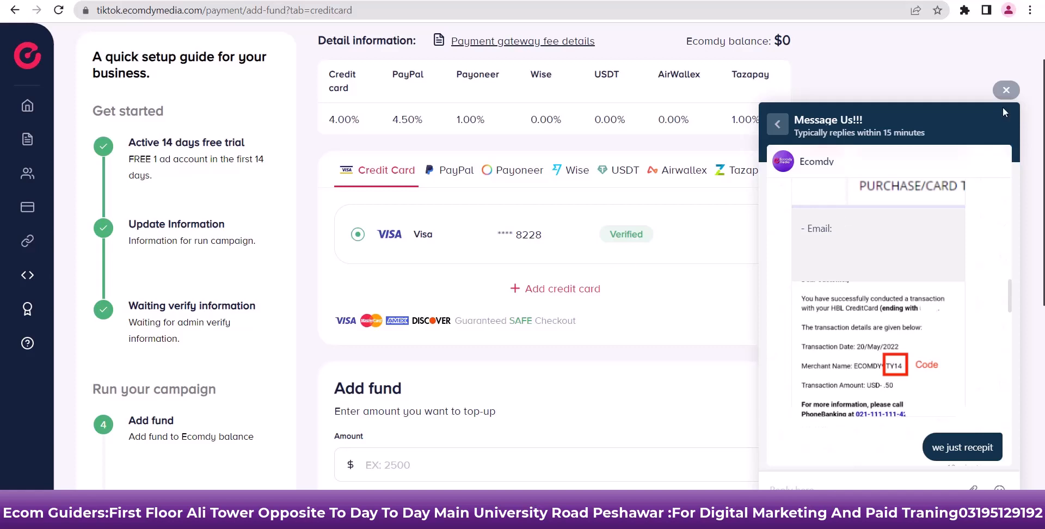
Dismiss the support chat and top up $200 from the verified Visa card
left_click(1012, 90)
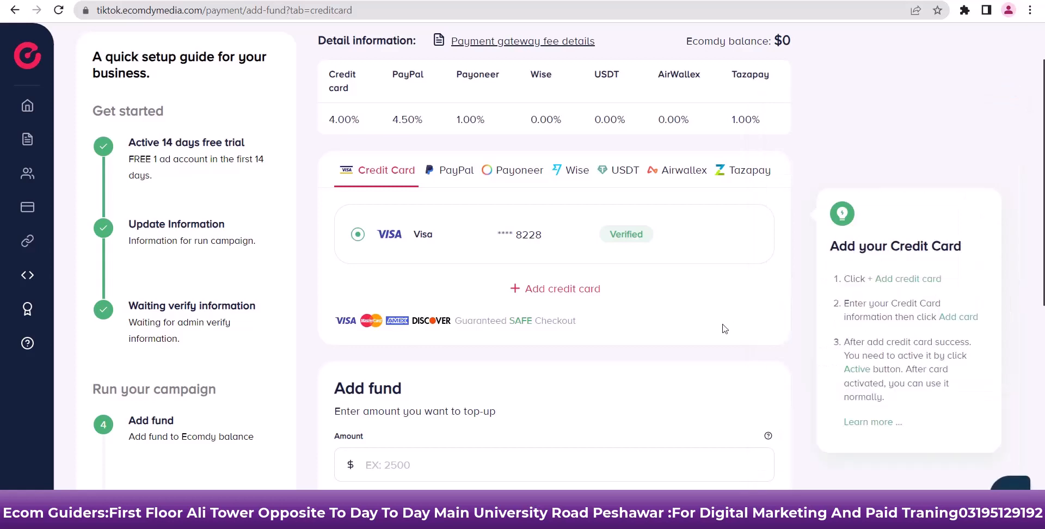
scroll(723, 329, "down", 3)
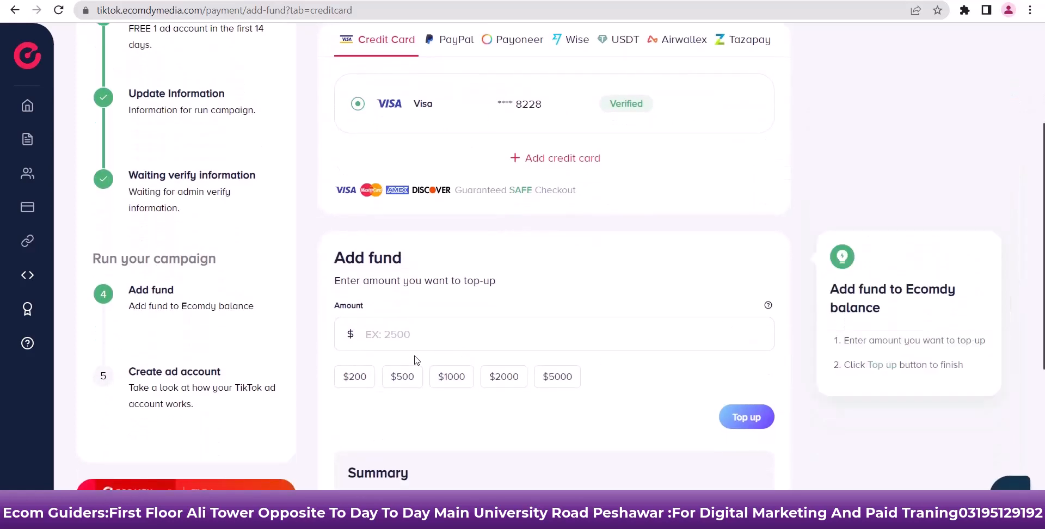
left_click(385, 339)
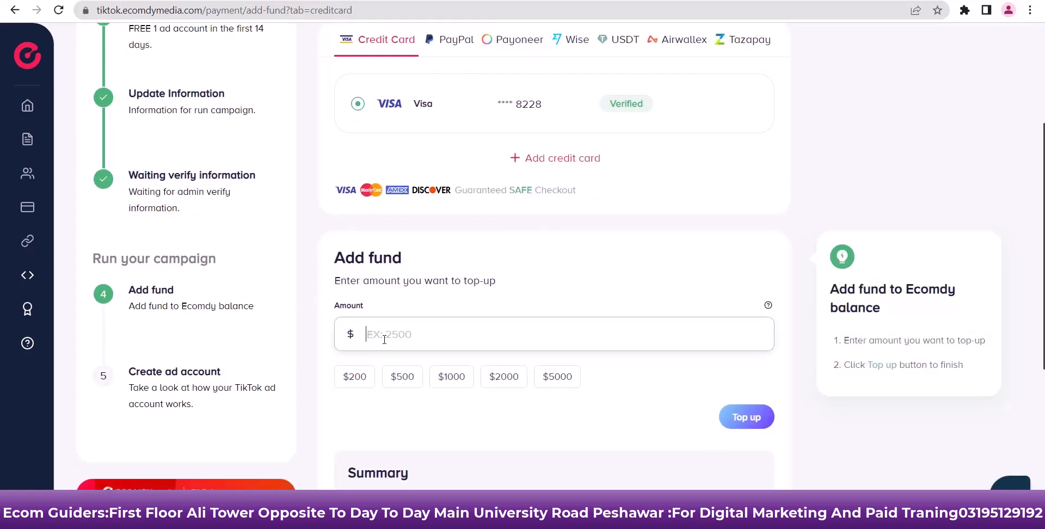
type("200")
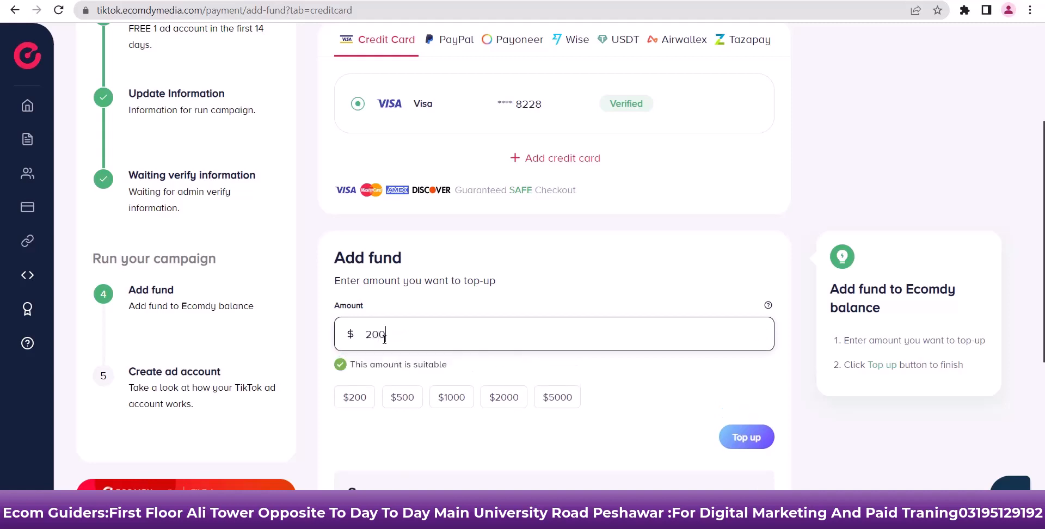
left_click(739, 433)
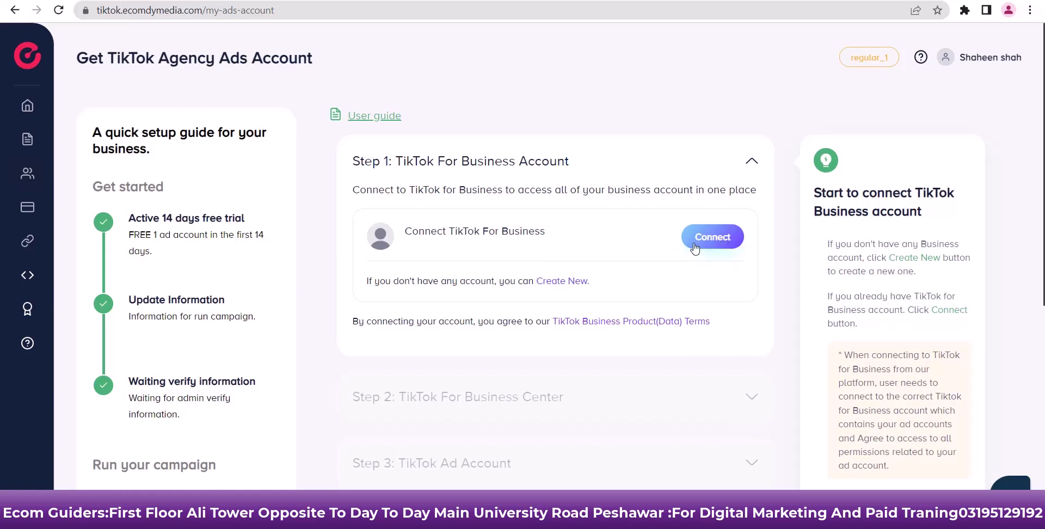
Create a new TikTok For Business account and enter the emailed confirmation code
left_click(560, 290)
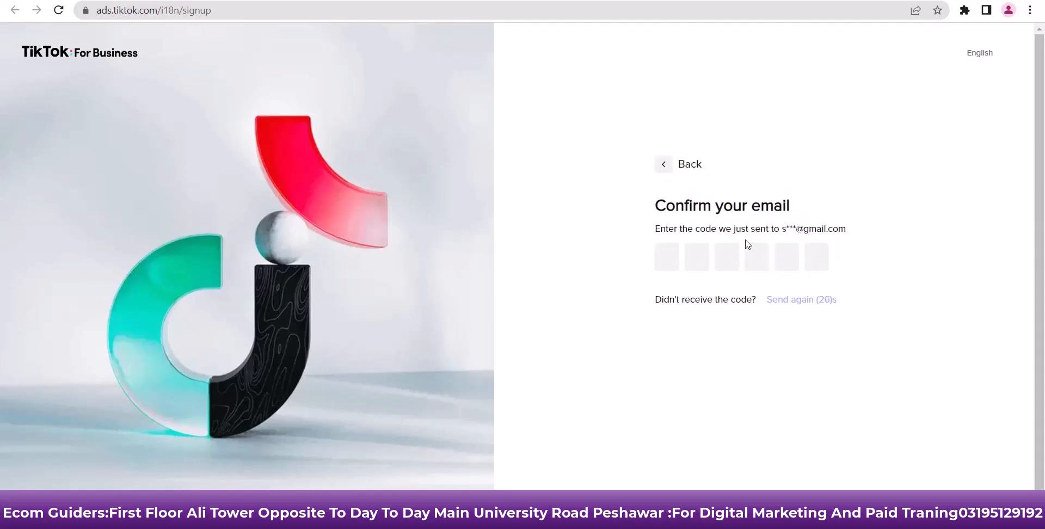
left_click(672, 254)
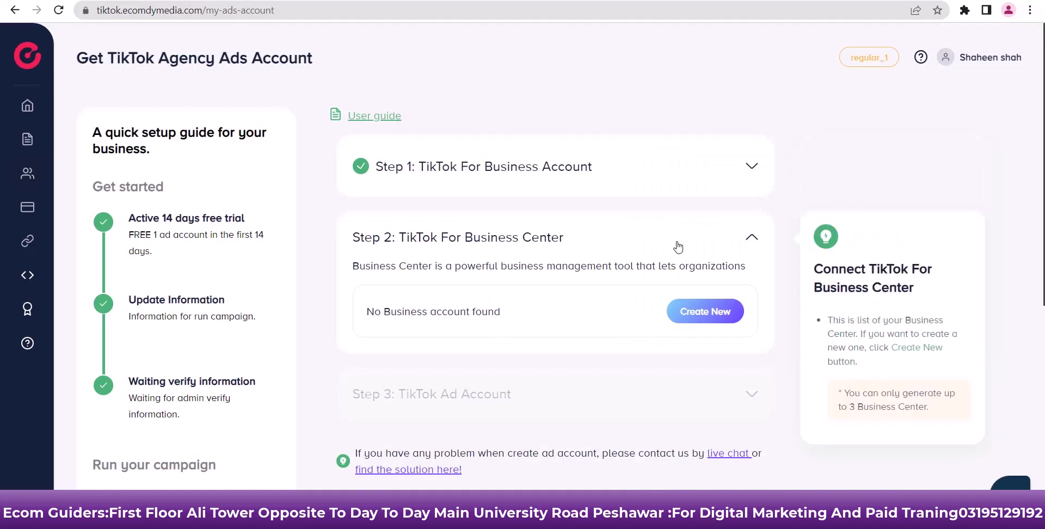
left_click(752, 168)
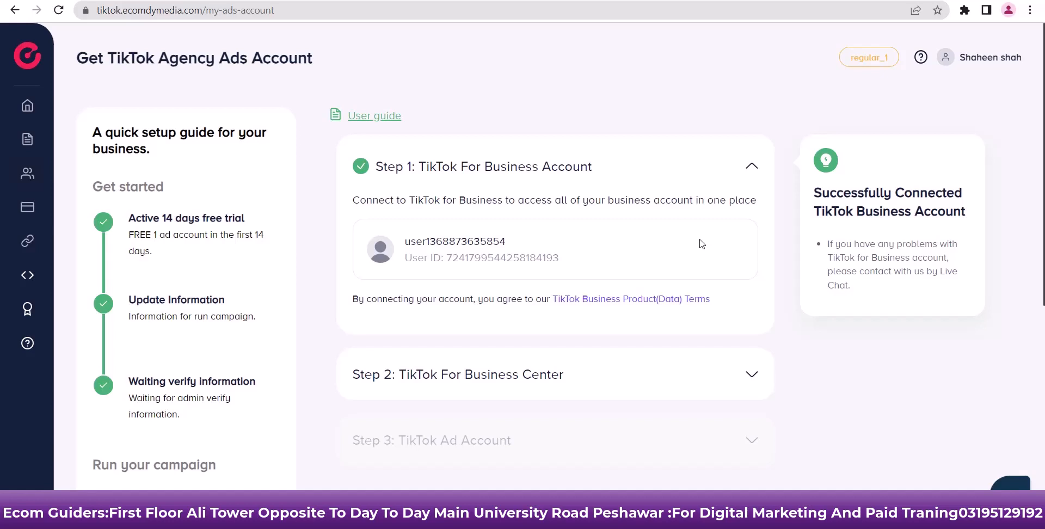
scroll(702, 244, "down", 3)
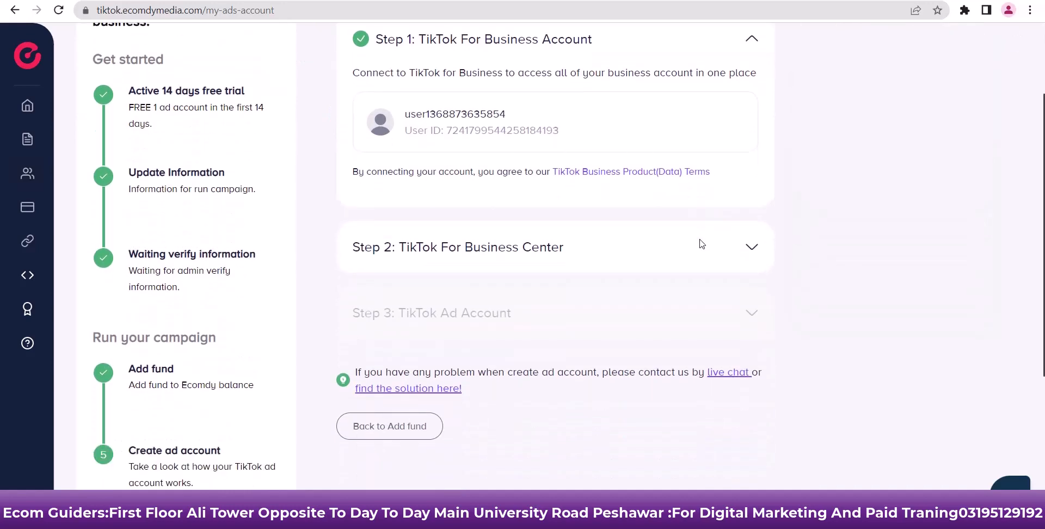
left_click(750, 255)
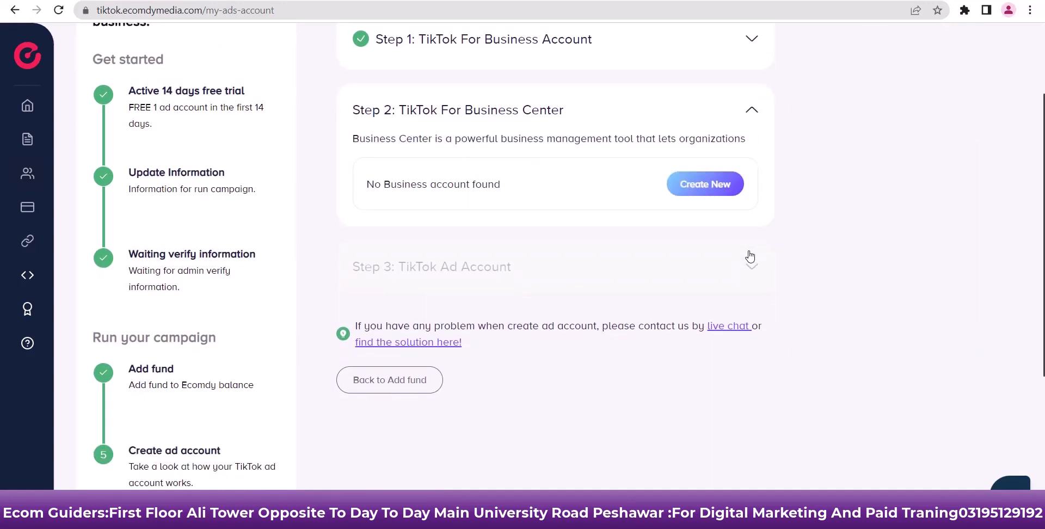
Create the 'shaheen shop' Business Center in (UTC+05:00) Asia/Karachi and check it appears
left_click(714, 189)
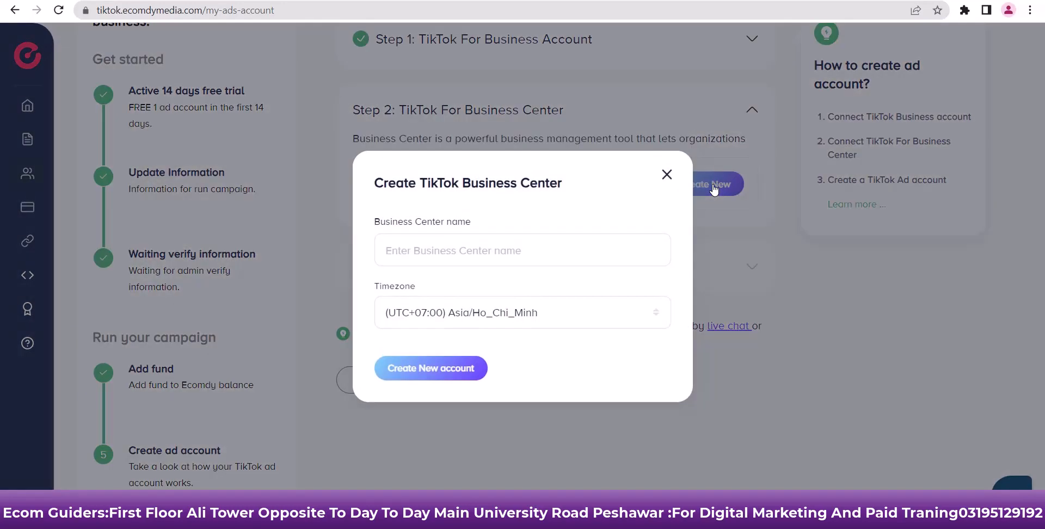
left_click(496, 241)
left_click(643, 314)
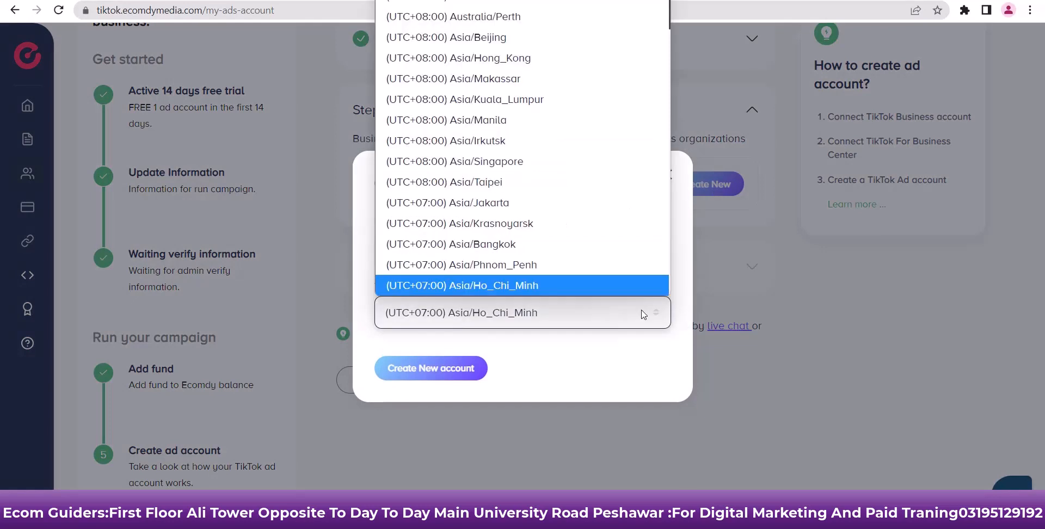
scroll(613, 250, "down", 3)
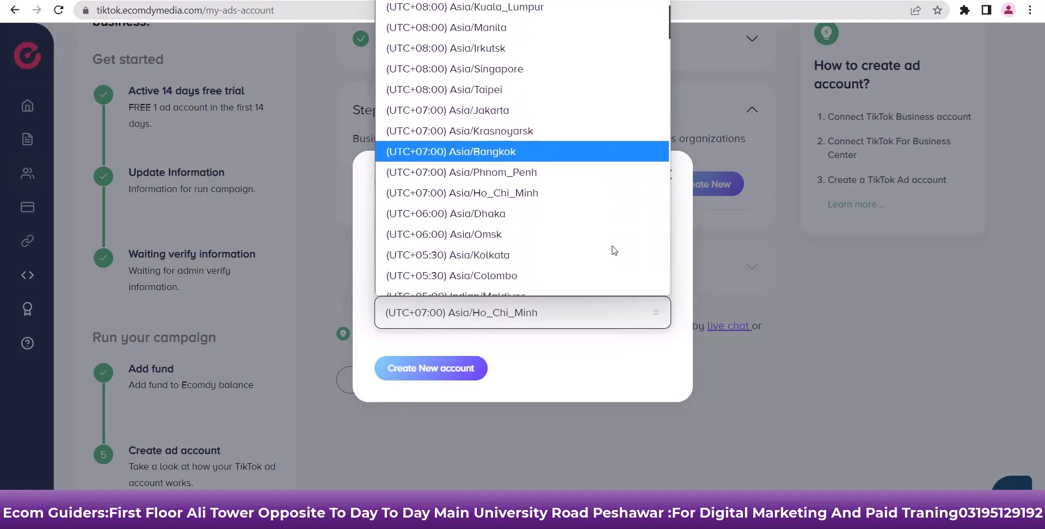
scroll(613, 250, "down", 1)
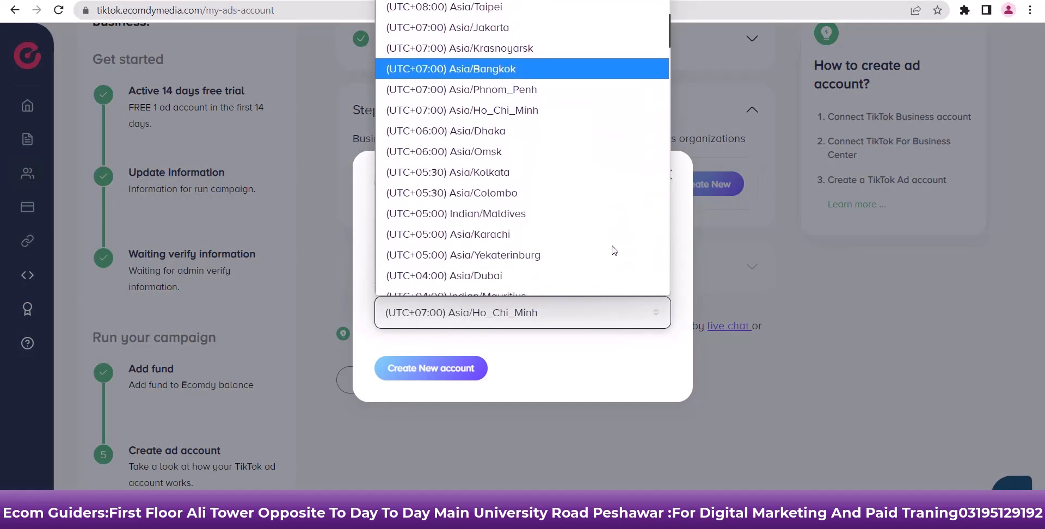
left_click(524, 234)
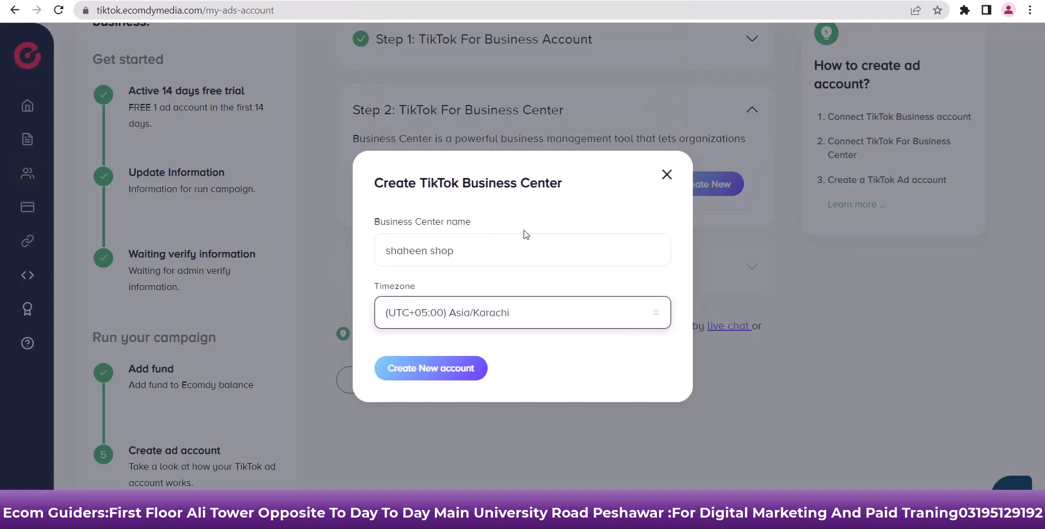
left_click(455, 370)
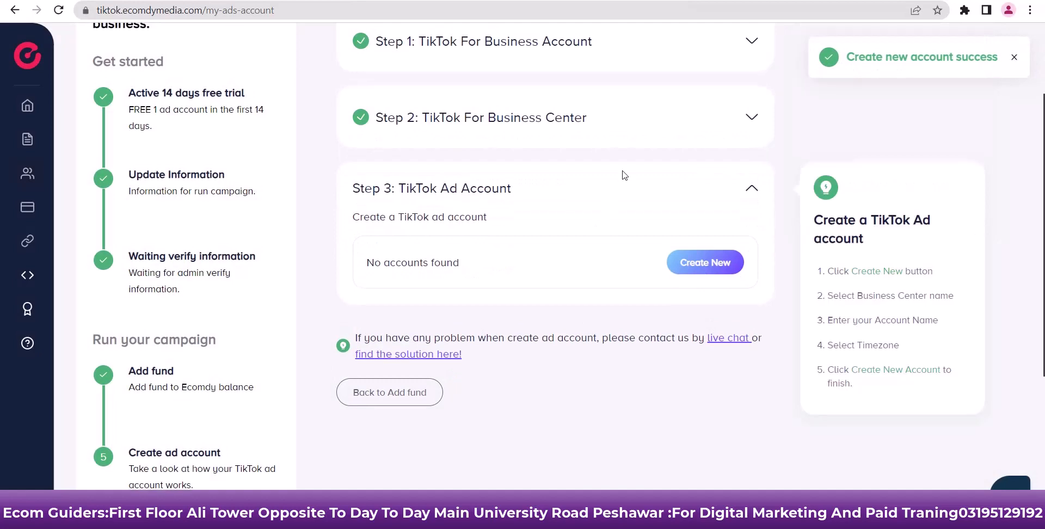
scroll(627, 173, "up", 1)
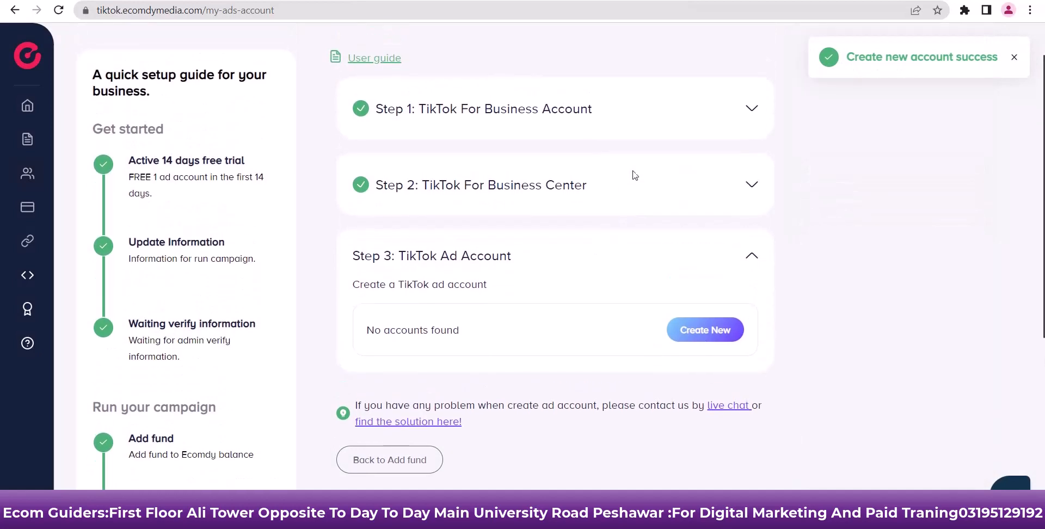
left_click(752, 189)
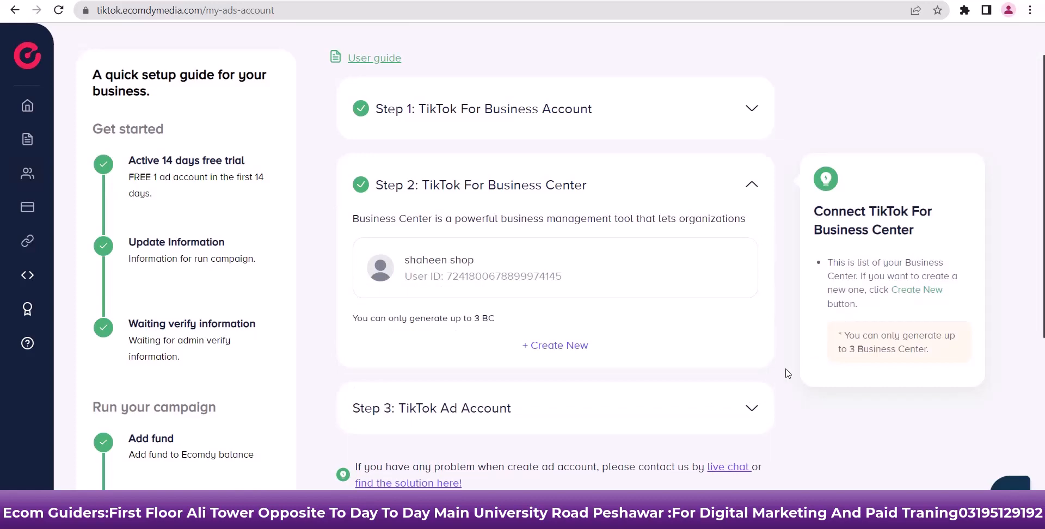
scroll(788, 373, "down", 3)
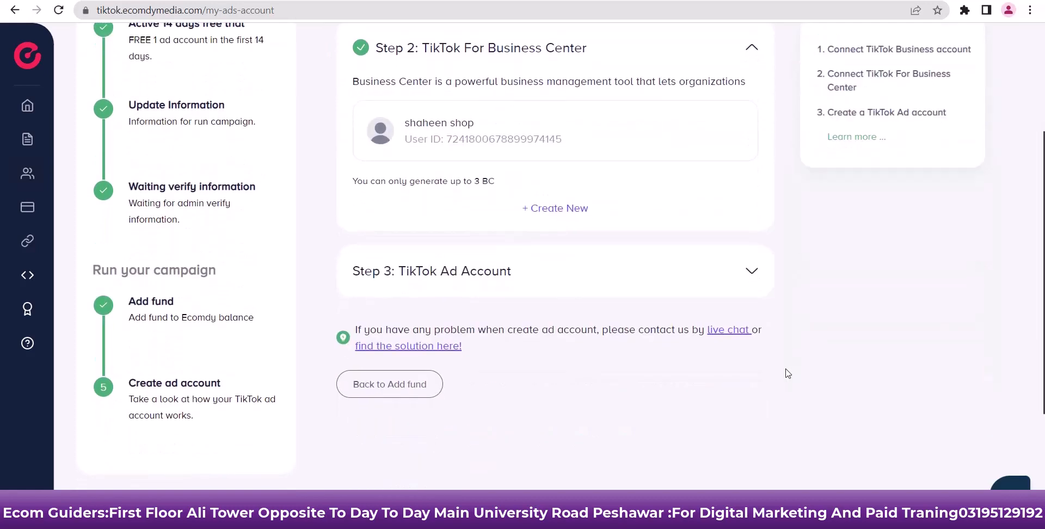
Create the shaheen shop TikTok ad account, pasting the business name and company website
left_click(752, 272)
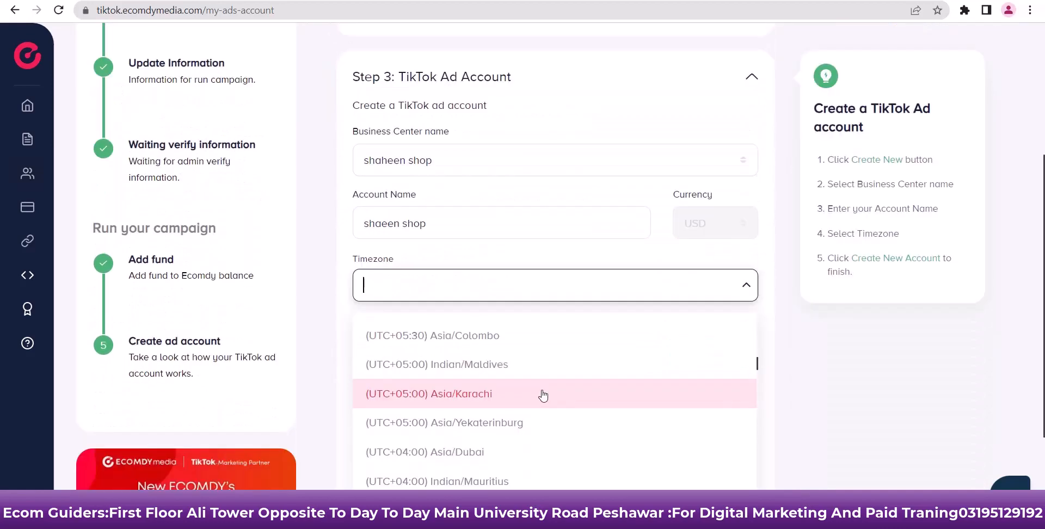
left_click(541, 395)
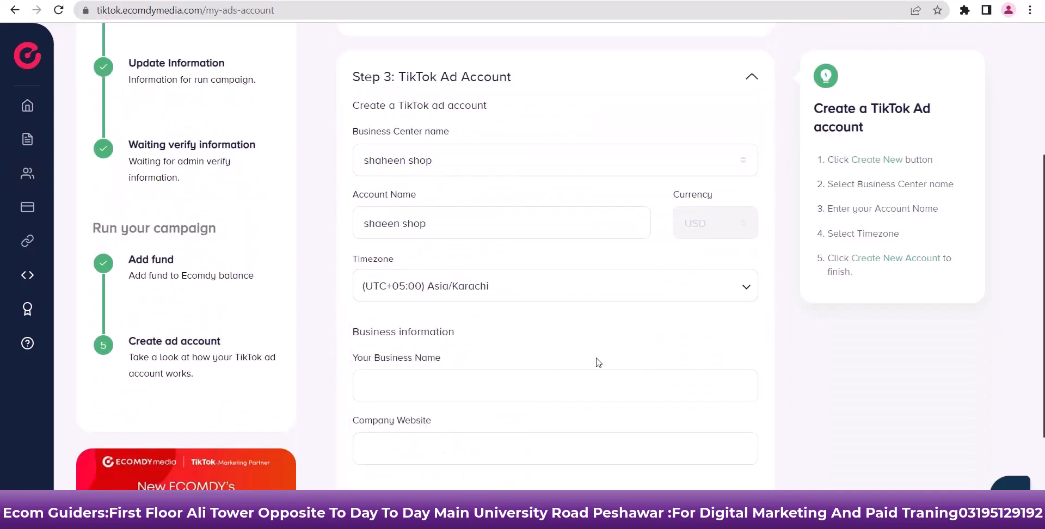
scroll(595, 361, "down", 2)
left_click(475, 301)
type("shaeen shop")
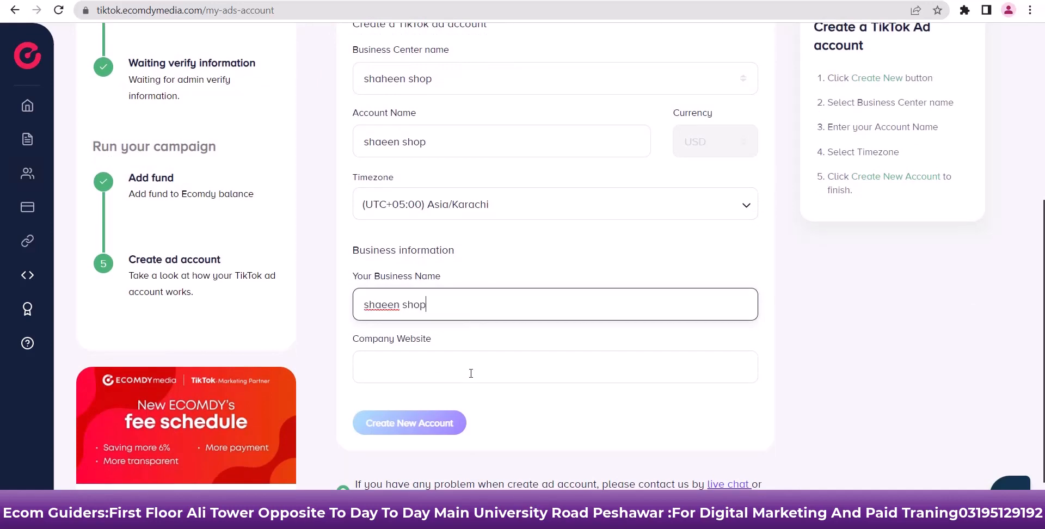
left_click(470, 373)
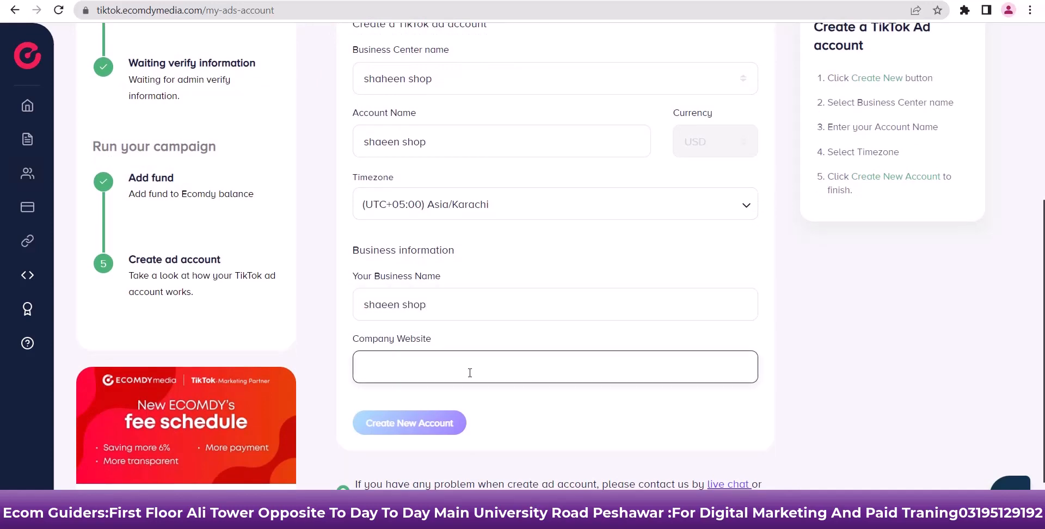
type("https://www.shaheenshop.com/")
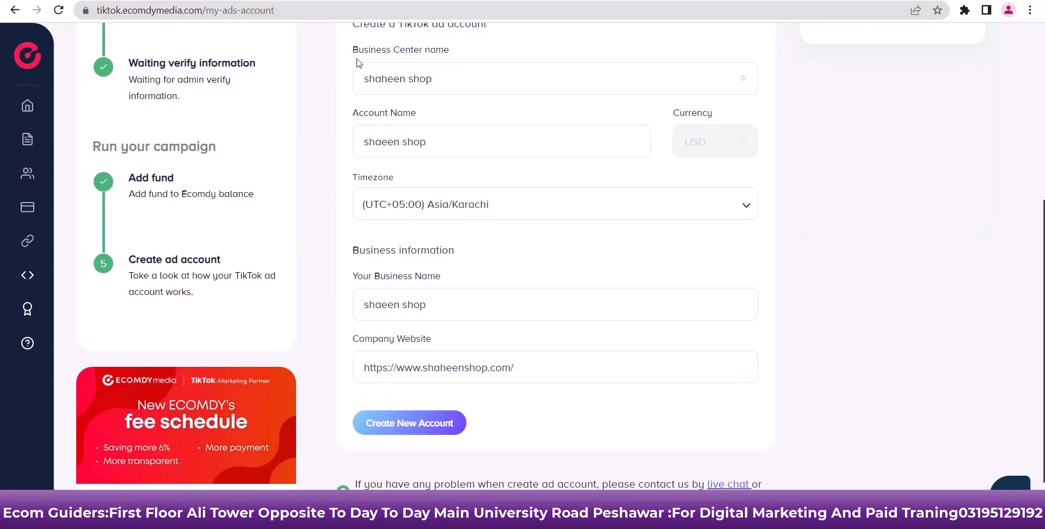
left_click(403, 422)
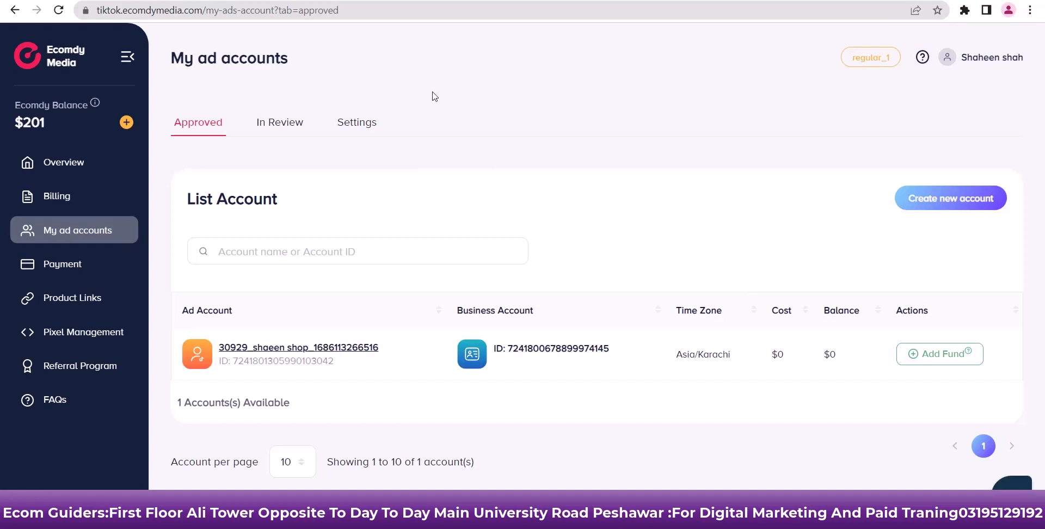
Return to the dashboard and highlight the $201 Ecomdy balance
key("alt+Left")
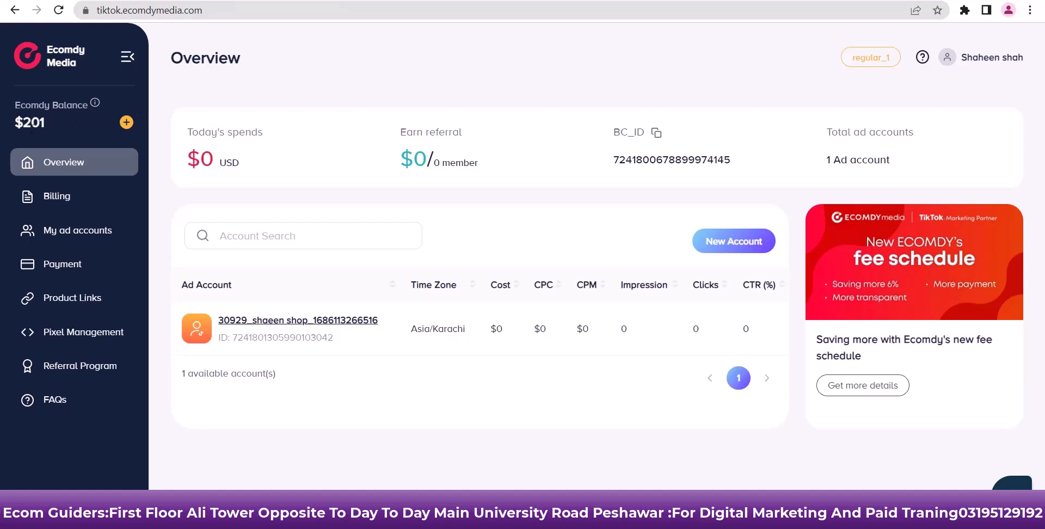
left_click_drag(52, 128, 6, 124)
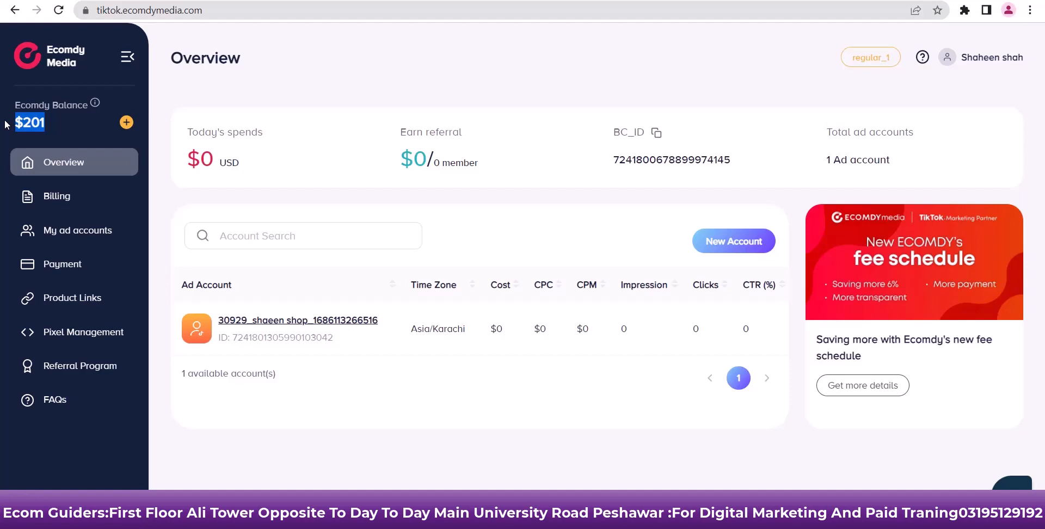
left_click(1019, 467)
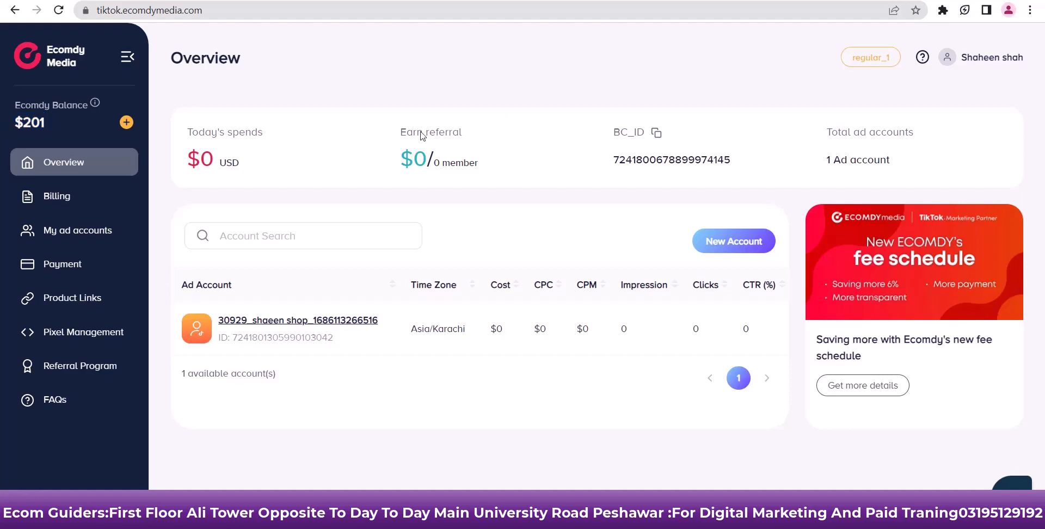
left_click_drag(44, 124, 12, 124)
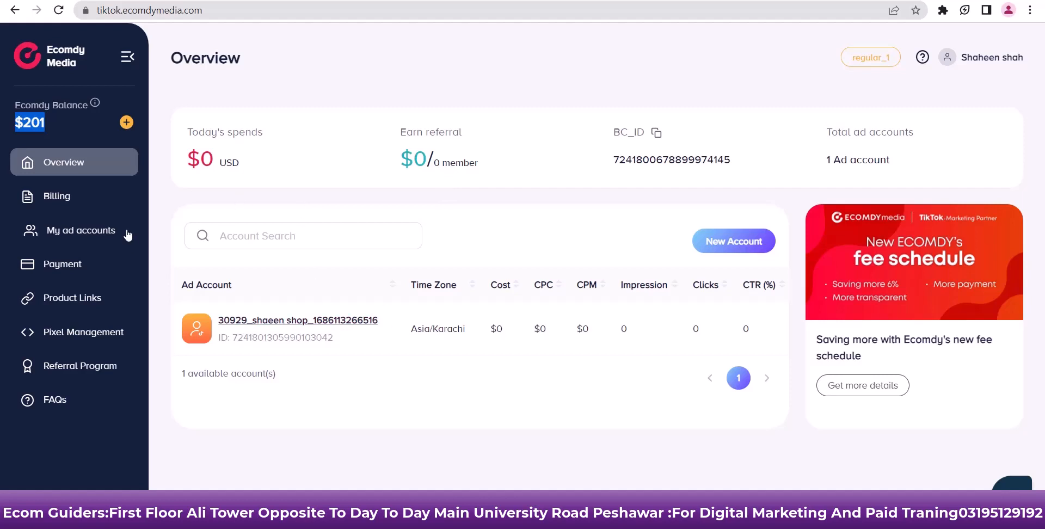
Review the regular_1 billing plan, then go to My ad accounts
left_click(79, 203)
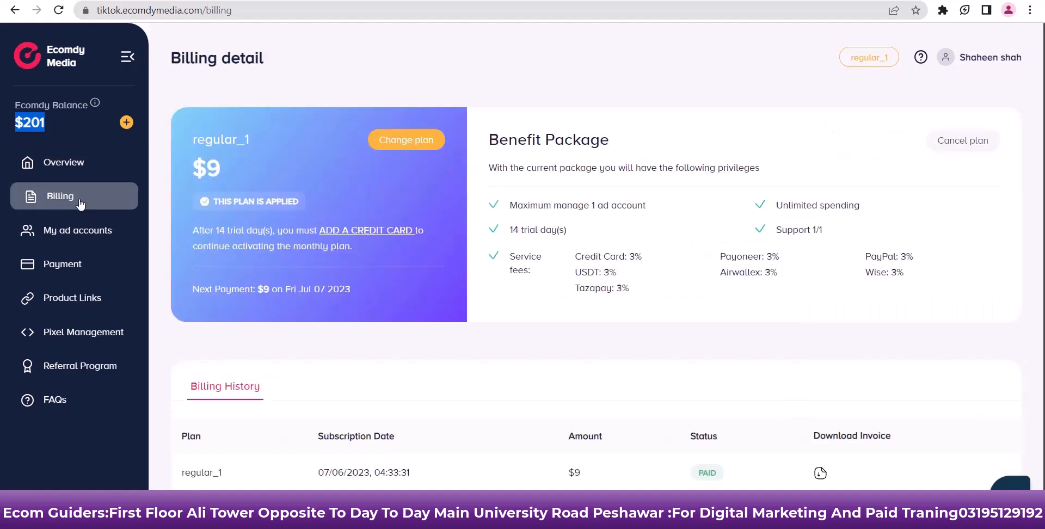
scroll(387, 300, "down", 1)
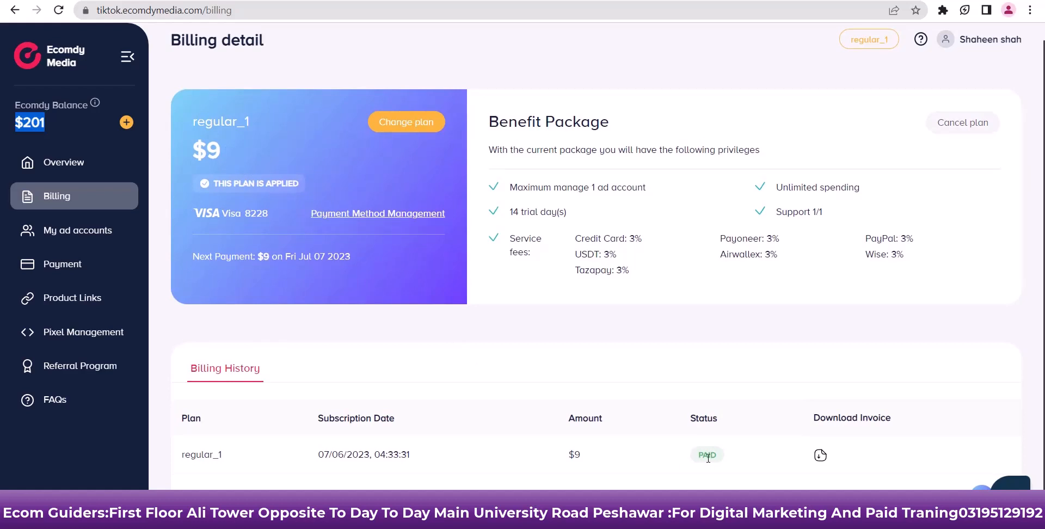
left_click(38, 236)
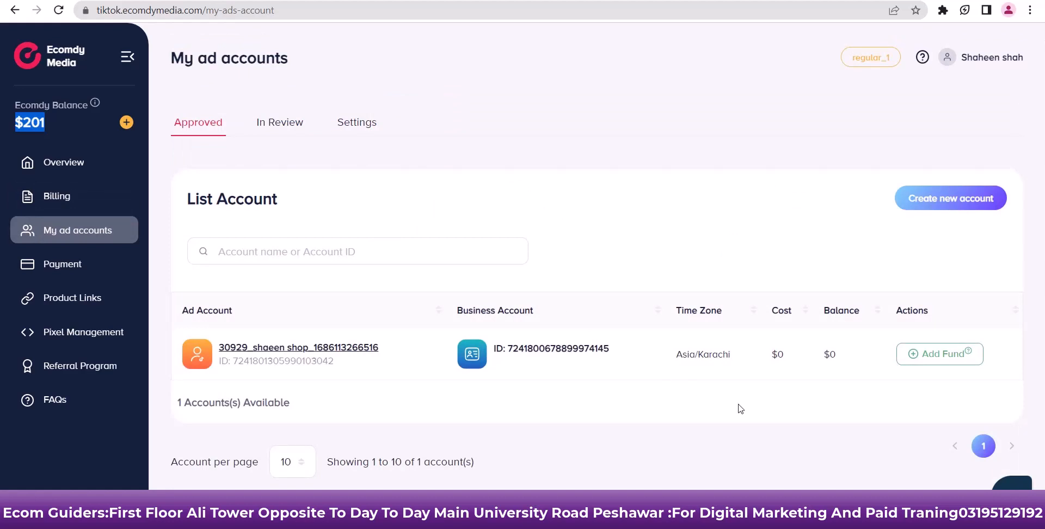
left_click(950, 367)
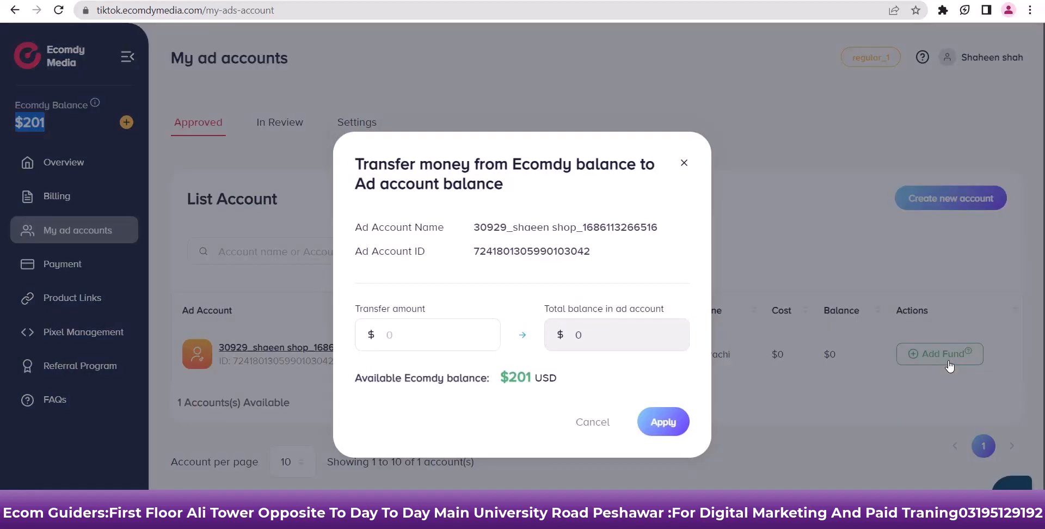
left_click(412, 329)
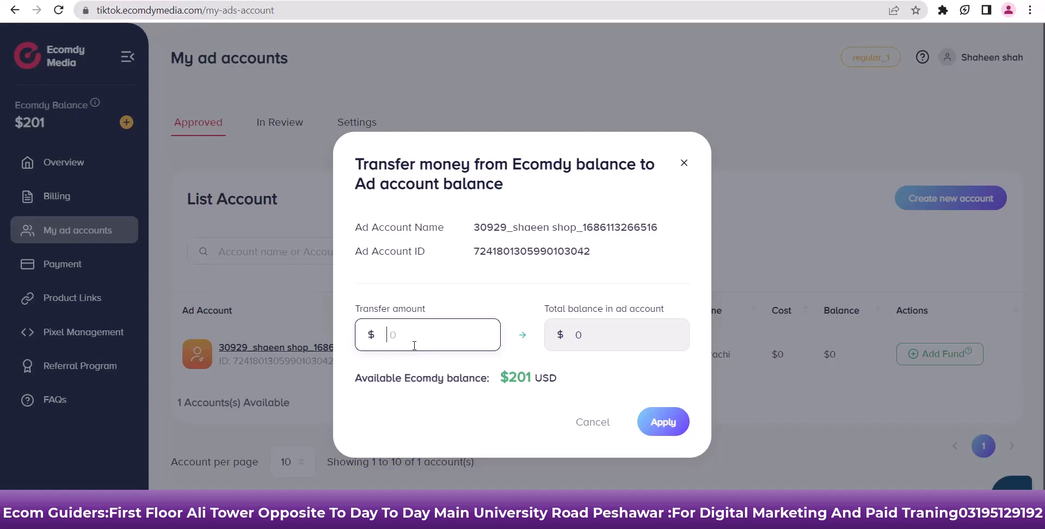
type("20")
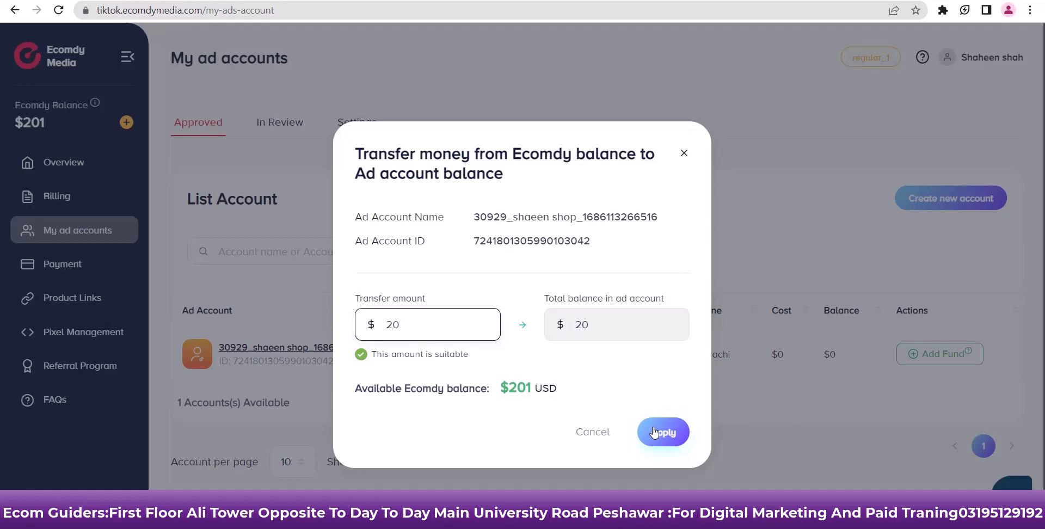
left_click(655, 432)
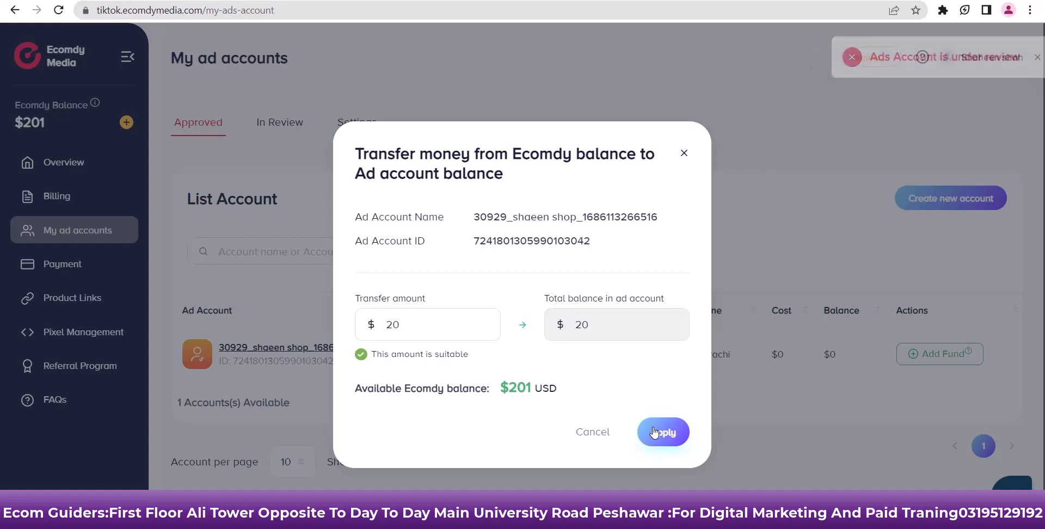
left_click(683, 154)
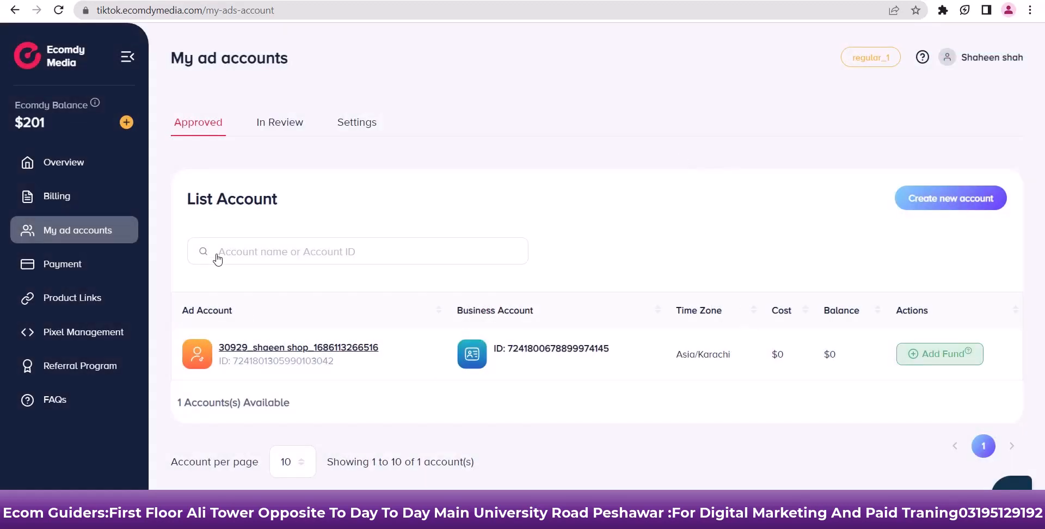
left_click(85, 267)
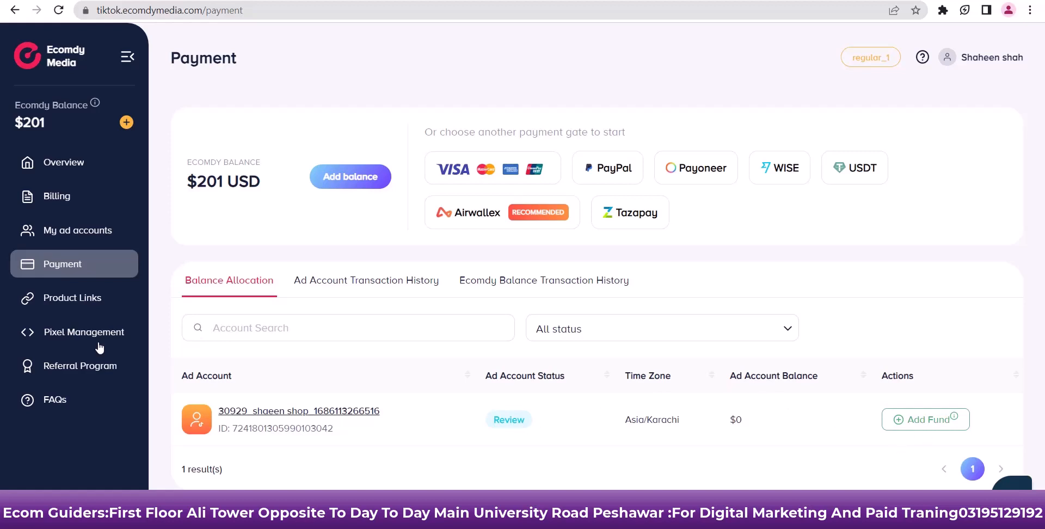
left_click(100, 294)
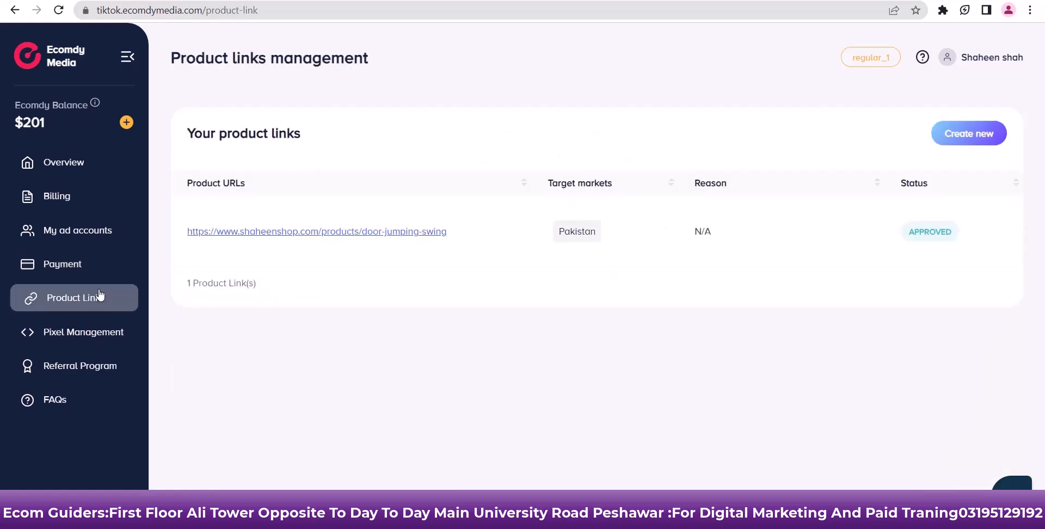
left_click(95, 332)
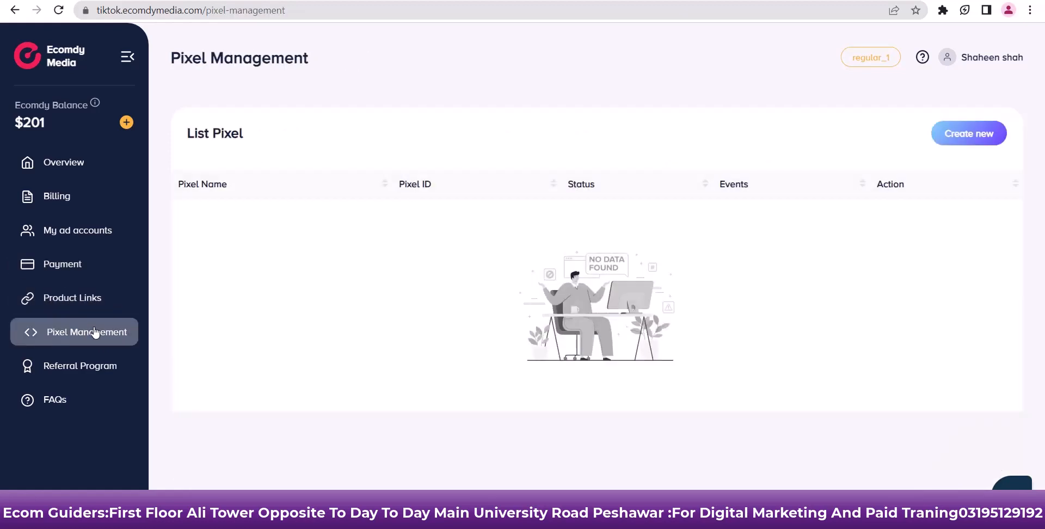
left_click(78, 366)
scroll(317, 372, "down", 2)
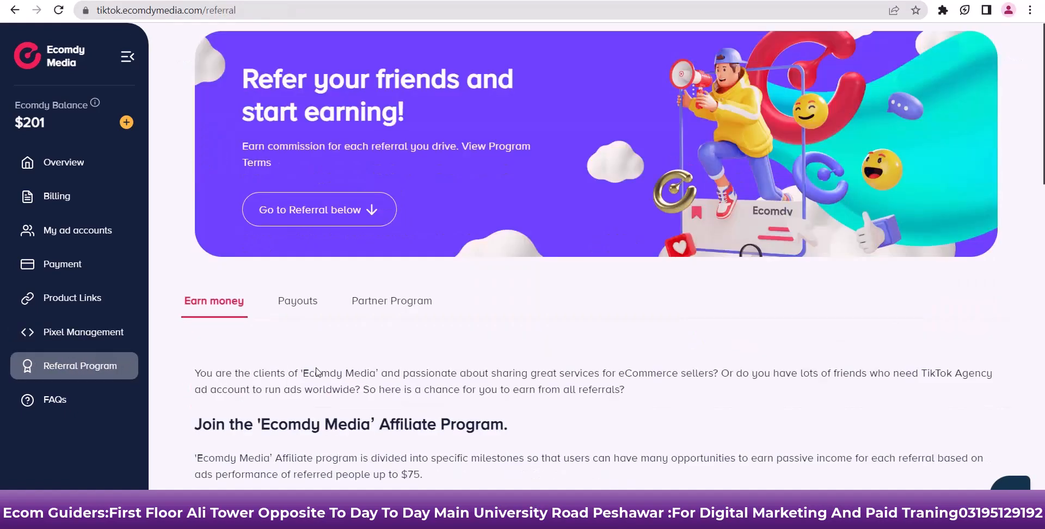
scroll(318, 372, "down", 5)
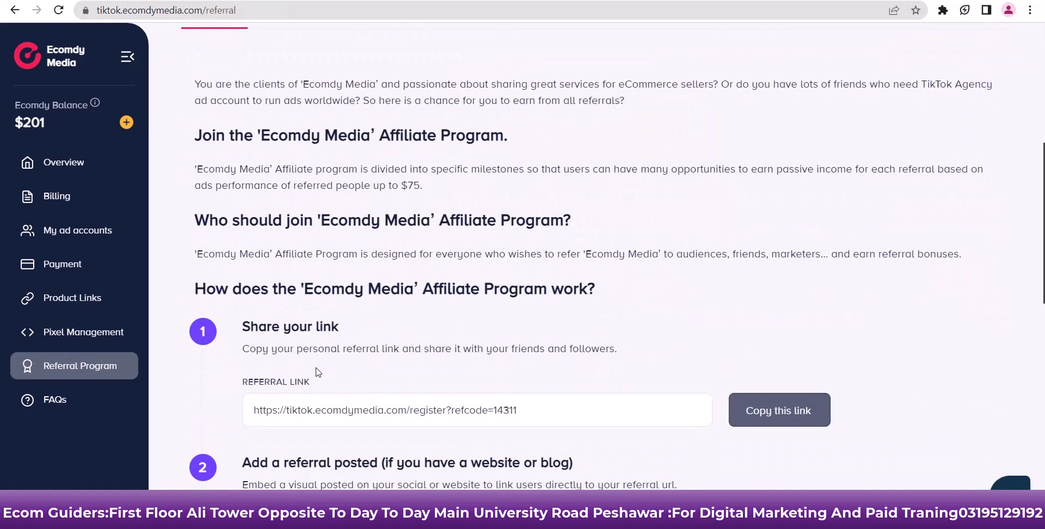
scroll(316, 370, "down", 1)
scroll(316, 371, "up", 4)
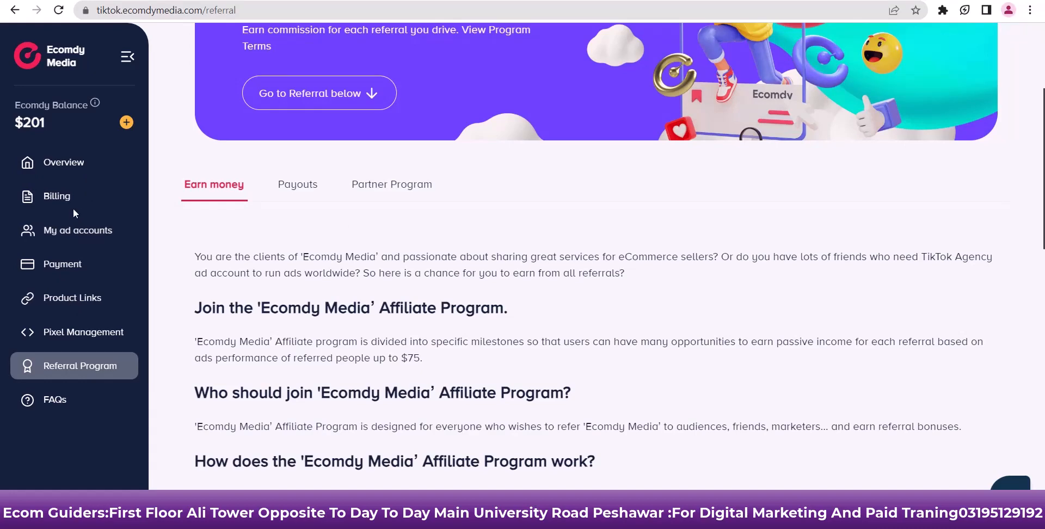
left_click(64, 197)
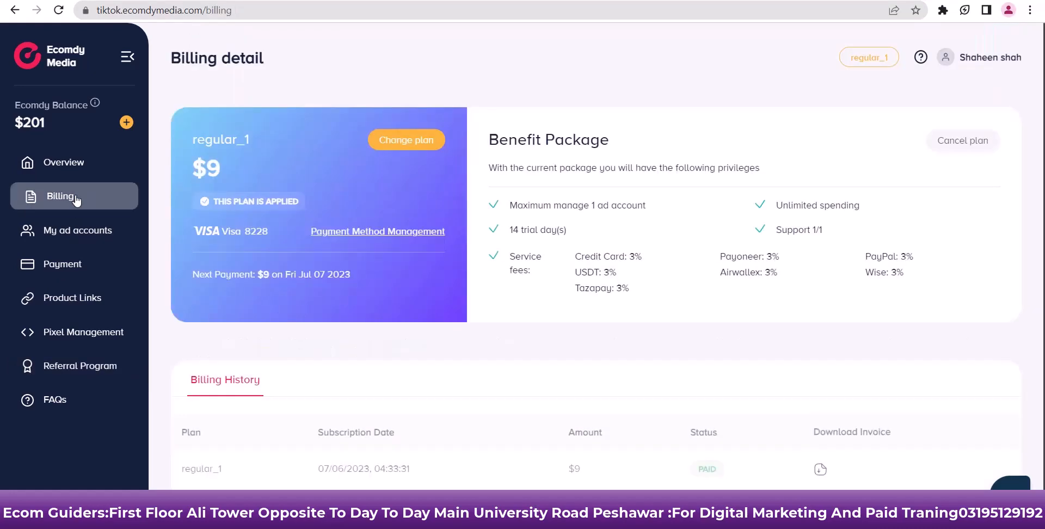
left_click(74, 165)
left_click(82, 239)
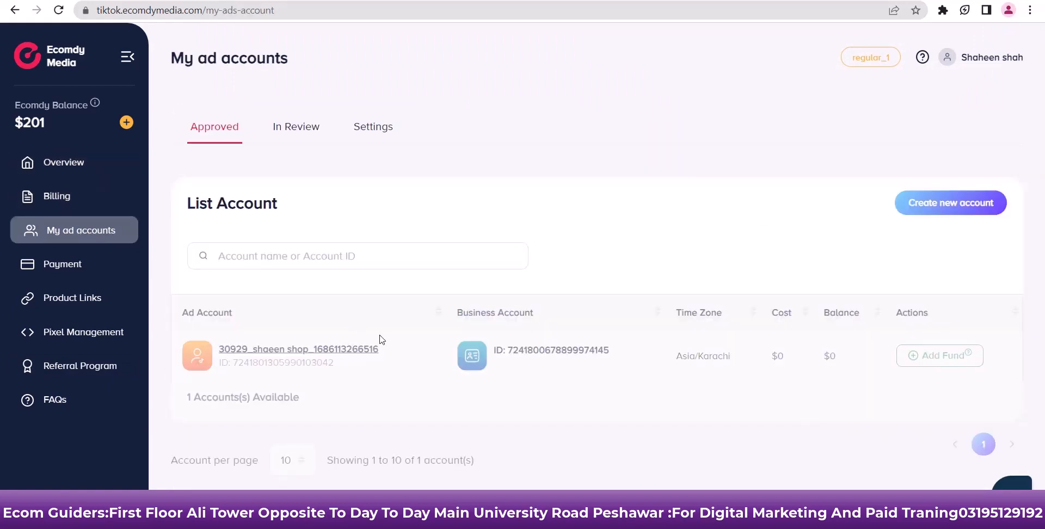
Open shaheen shop's ad account in Ads Manager, bookmark the dashboard, and go to Business Center
left_click(273, 357)
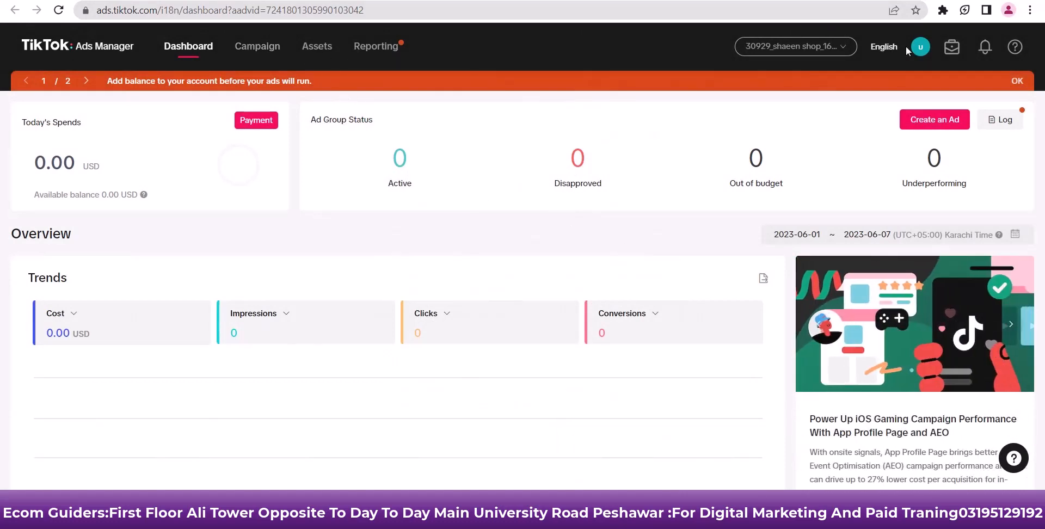
left_click(961, 51)
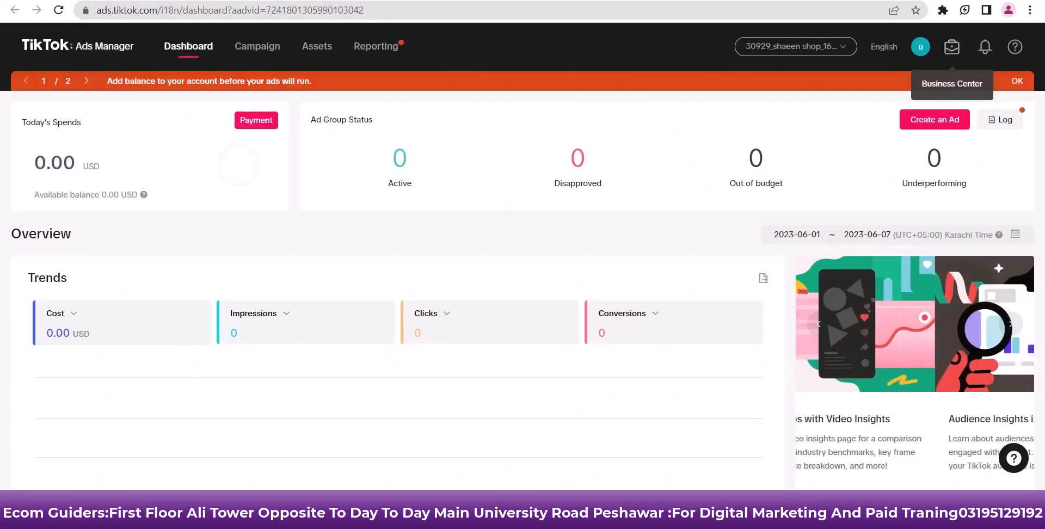
left_click(917, 11)
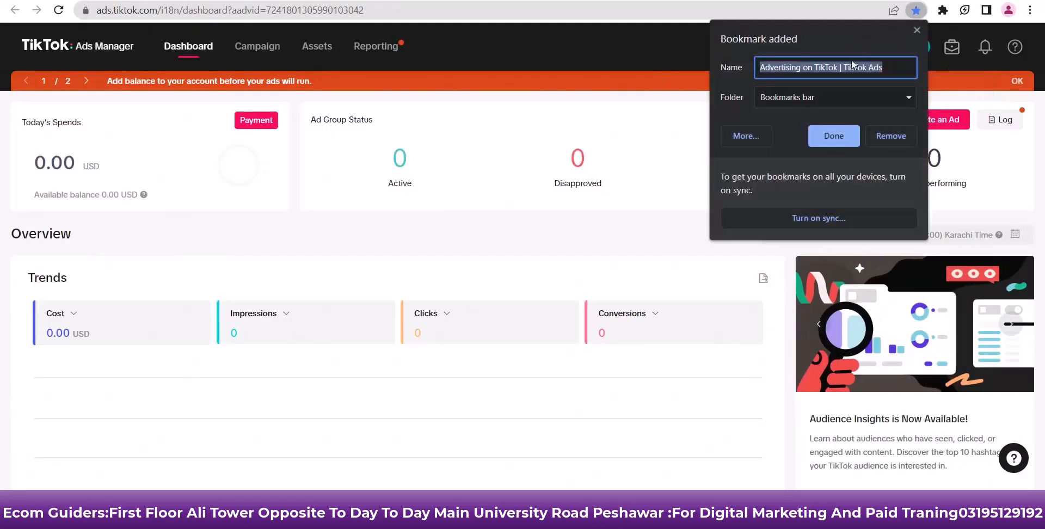
left_click(838, 129)
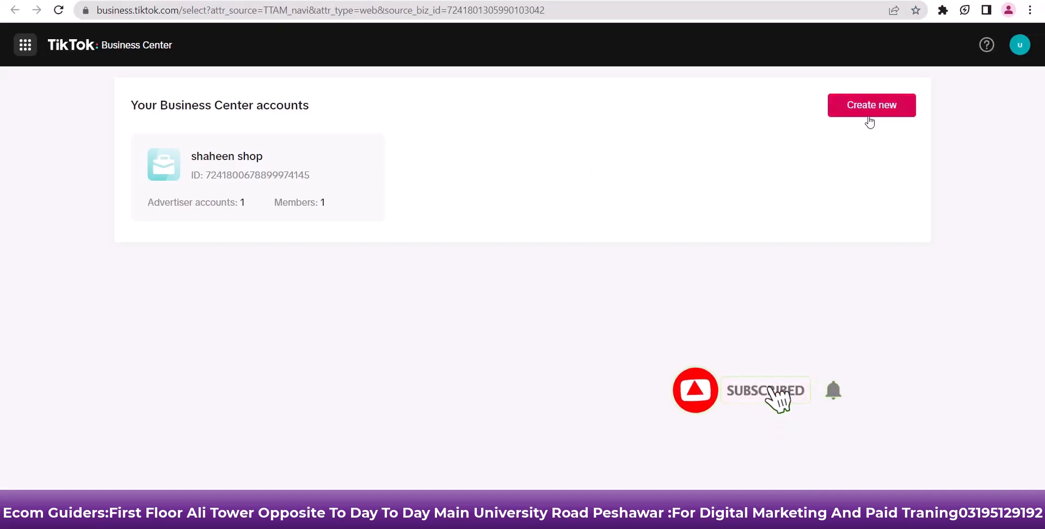
Open the shop's Business Center overview, dismiss the welcome and shortcuts tips, and bookmark the page
left_click(229, 199)
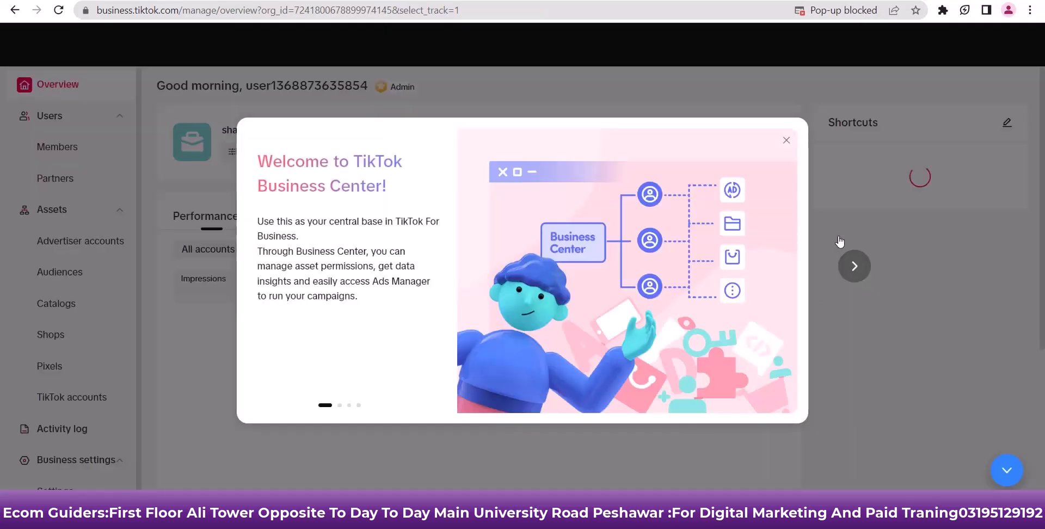
left_click(785, 141)
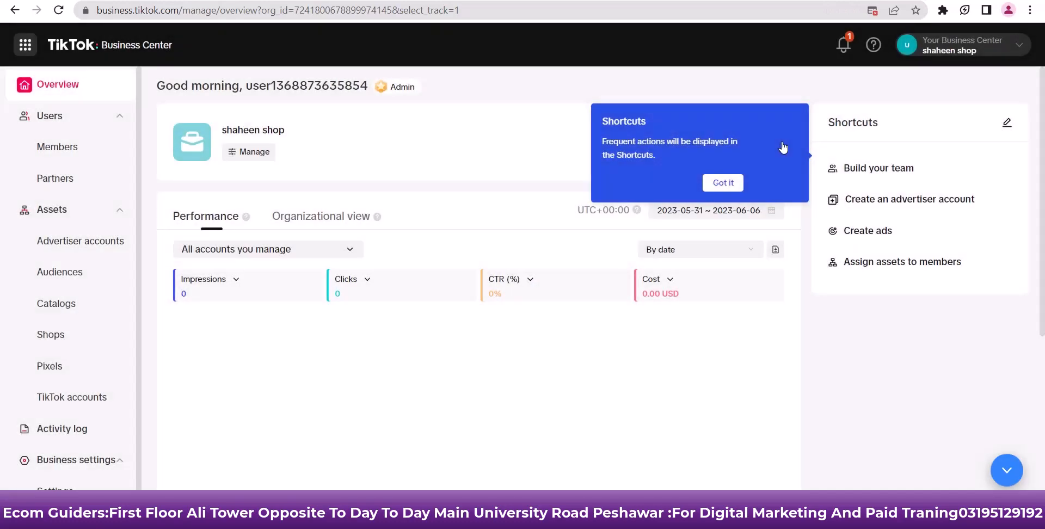
left_click(726, 183)
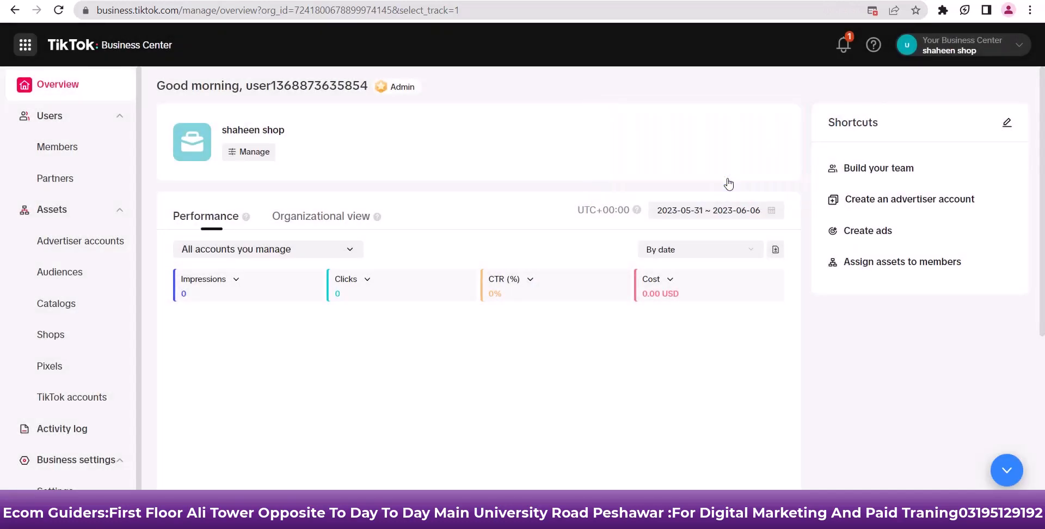
left_click(916, 9)
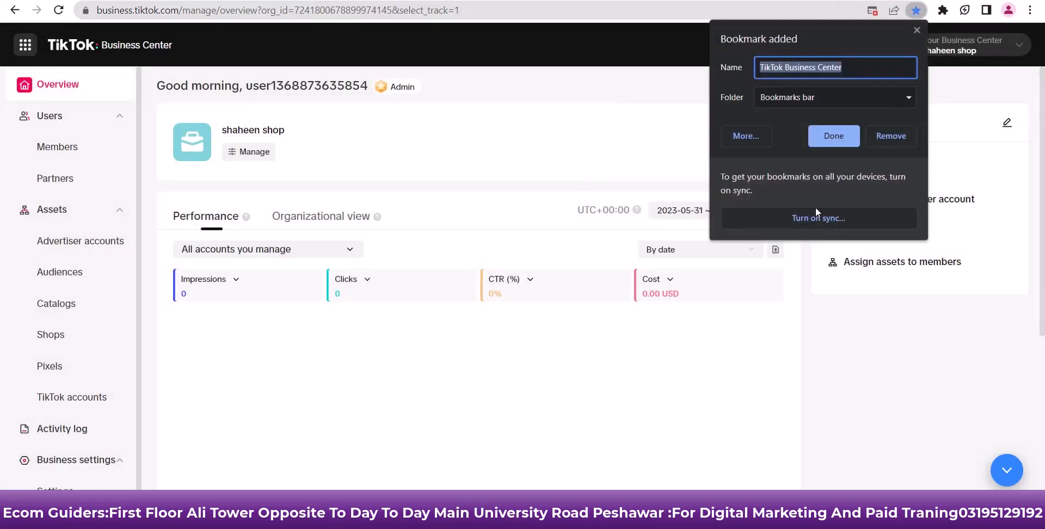
left_click(849, 140)
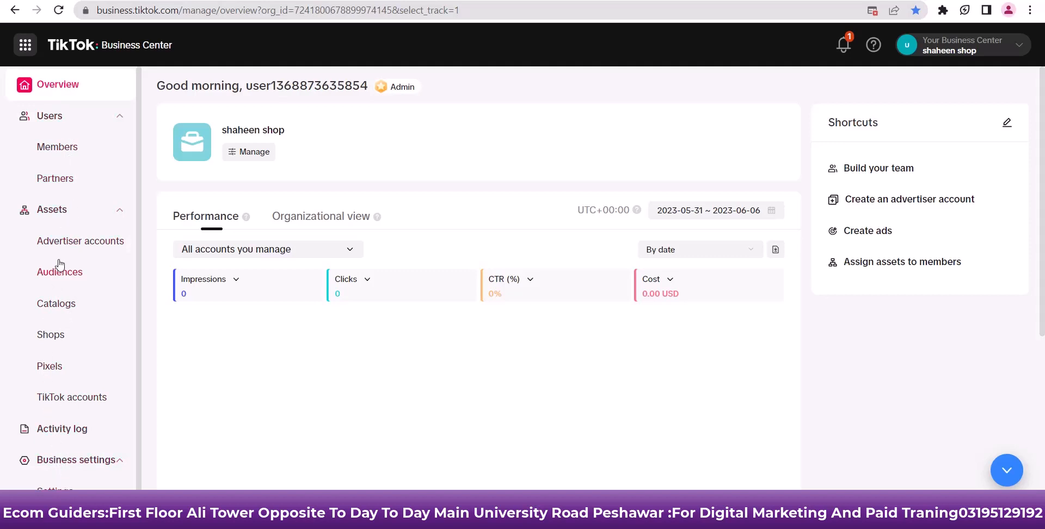
From Advertiser accounts, open the shop's ad account in Ads Manager and dismiss the add-balance notice
left_click(69, 244)
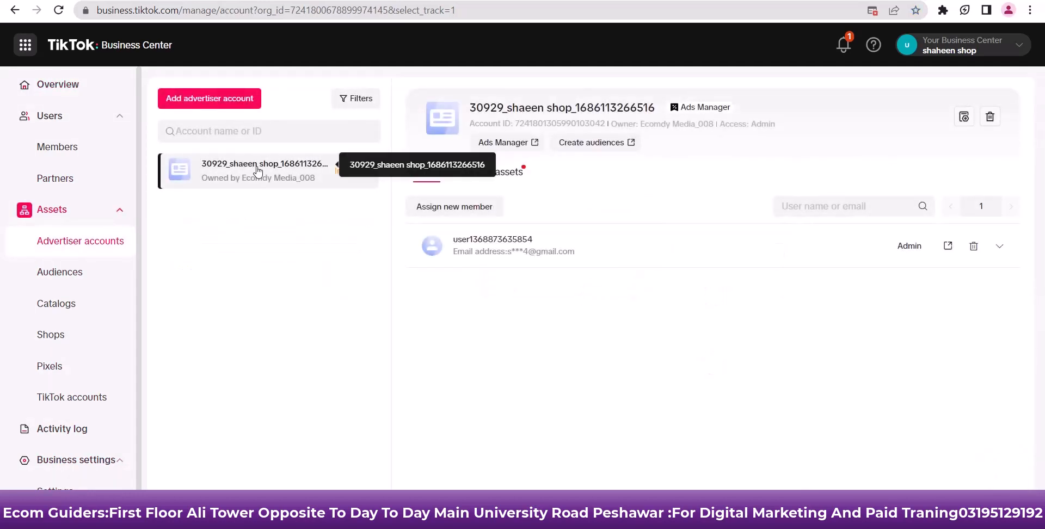
left_click(518, 147)
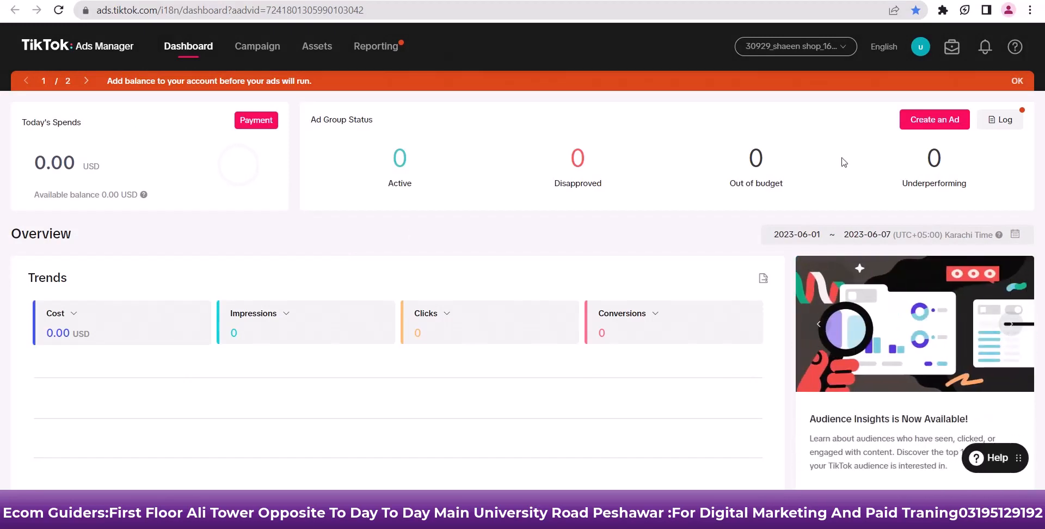
left_click(1018, 81)
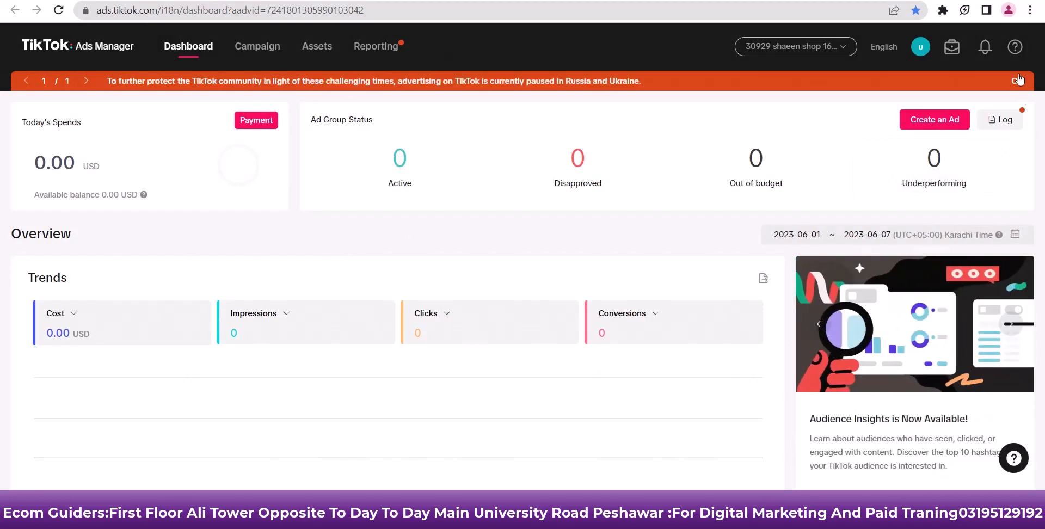